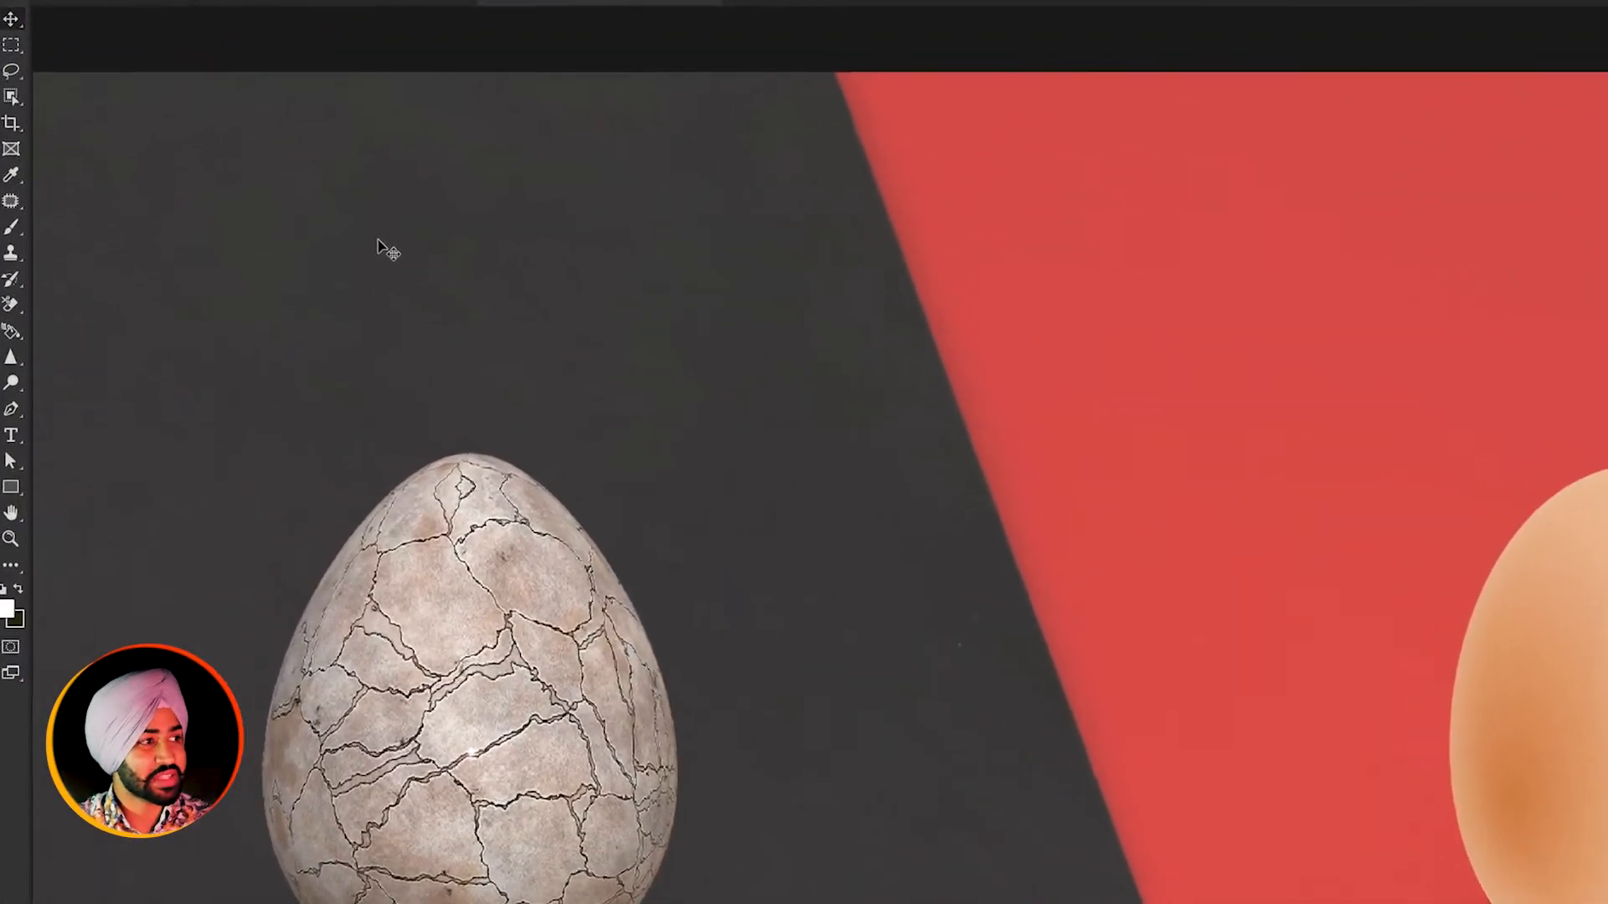
- Measure the distance from the middle of the cracked egg to the middle of the smooth egg with the Ruler tool
right_click(17, 177)
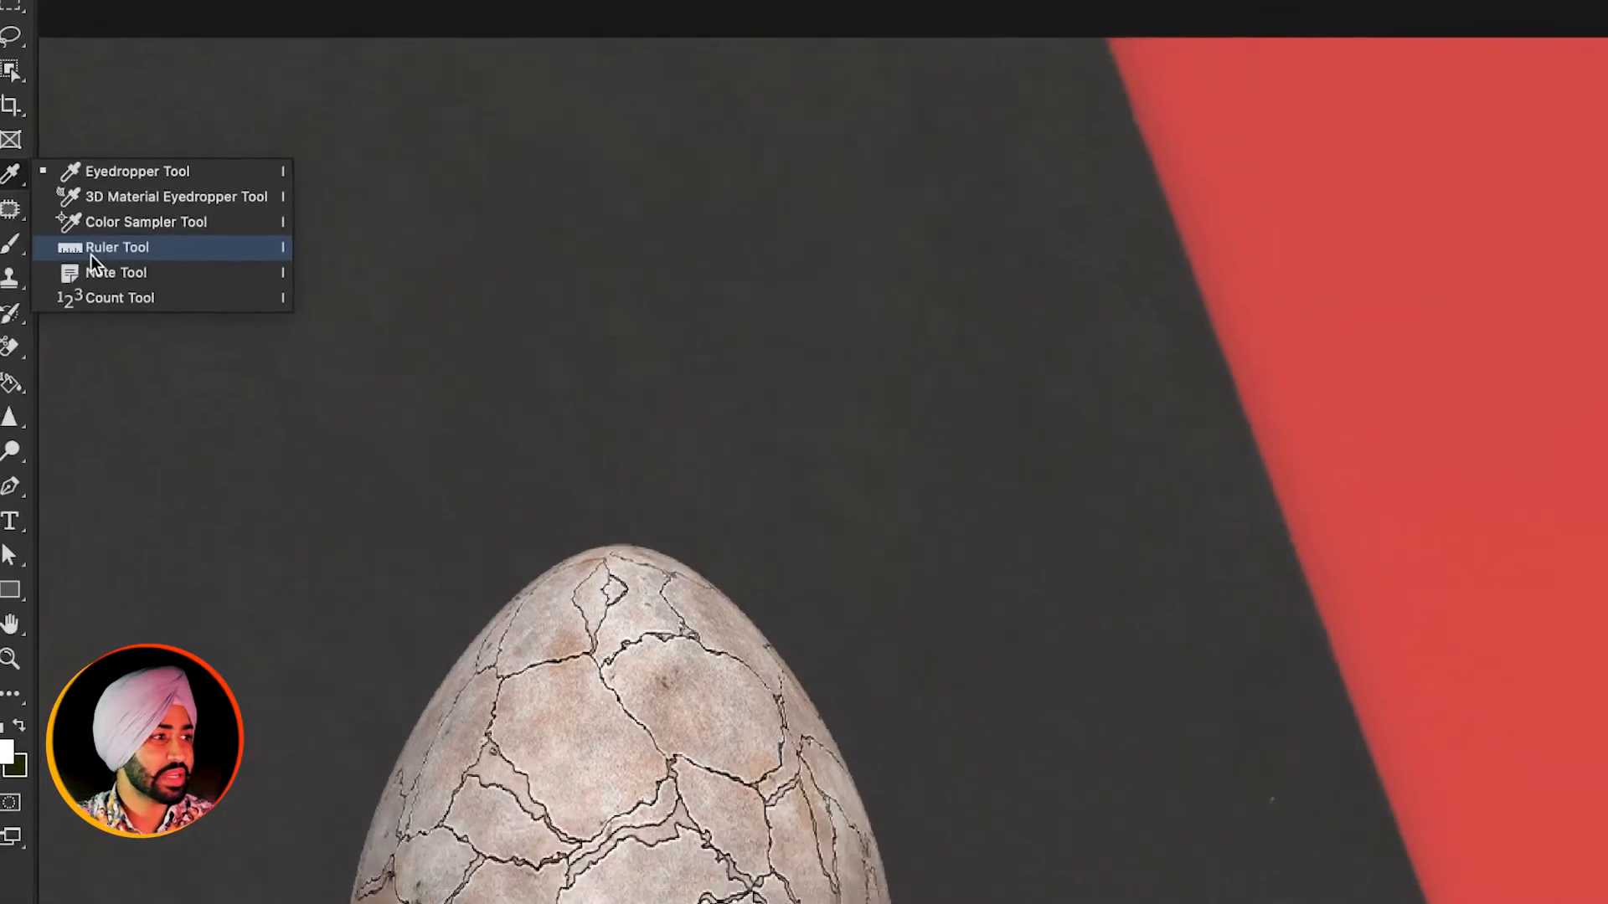
click(99, 259)
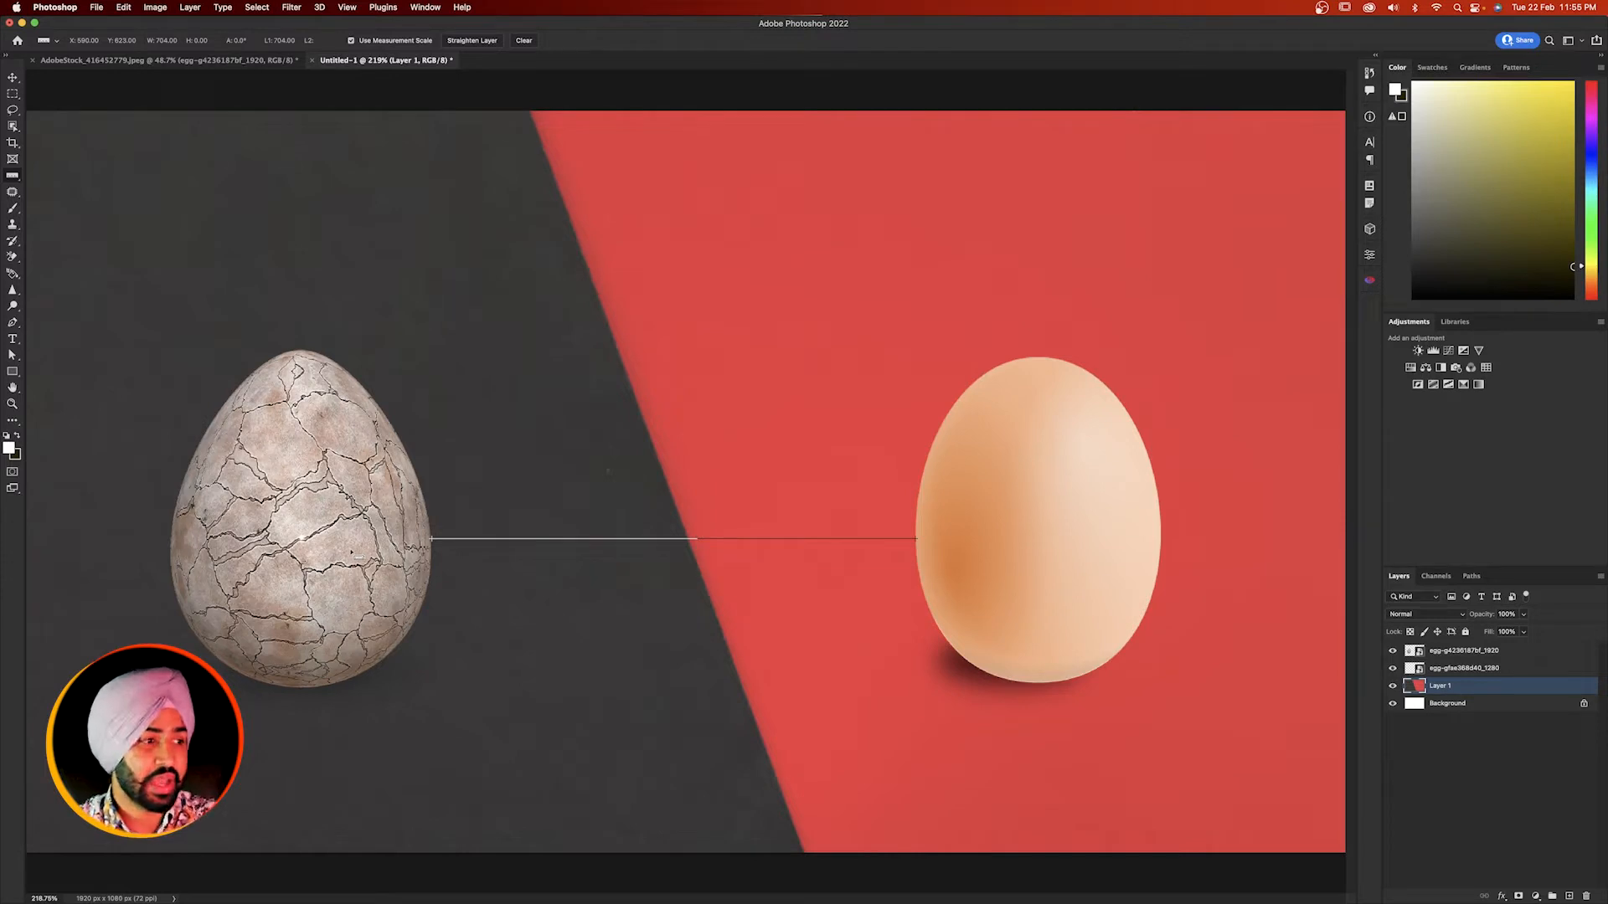
drag(300, 539, 1045, 537)
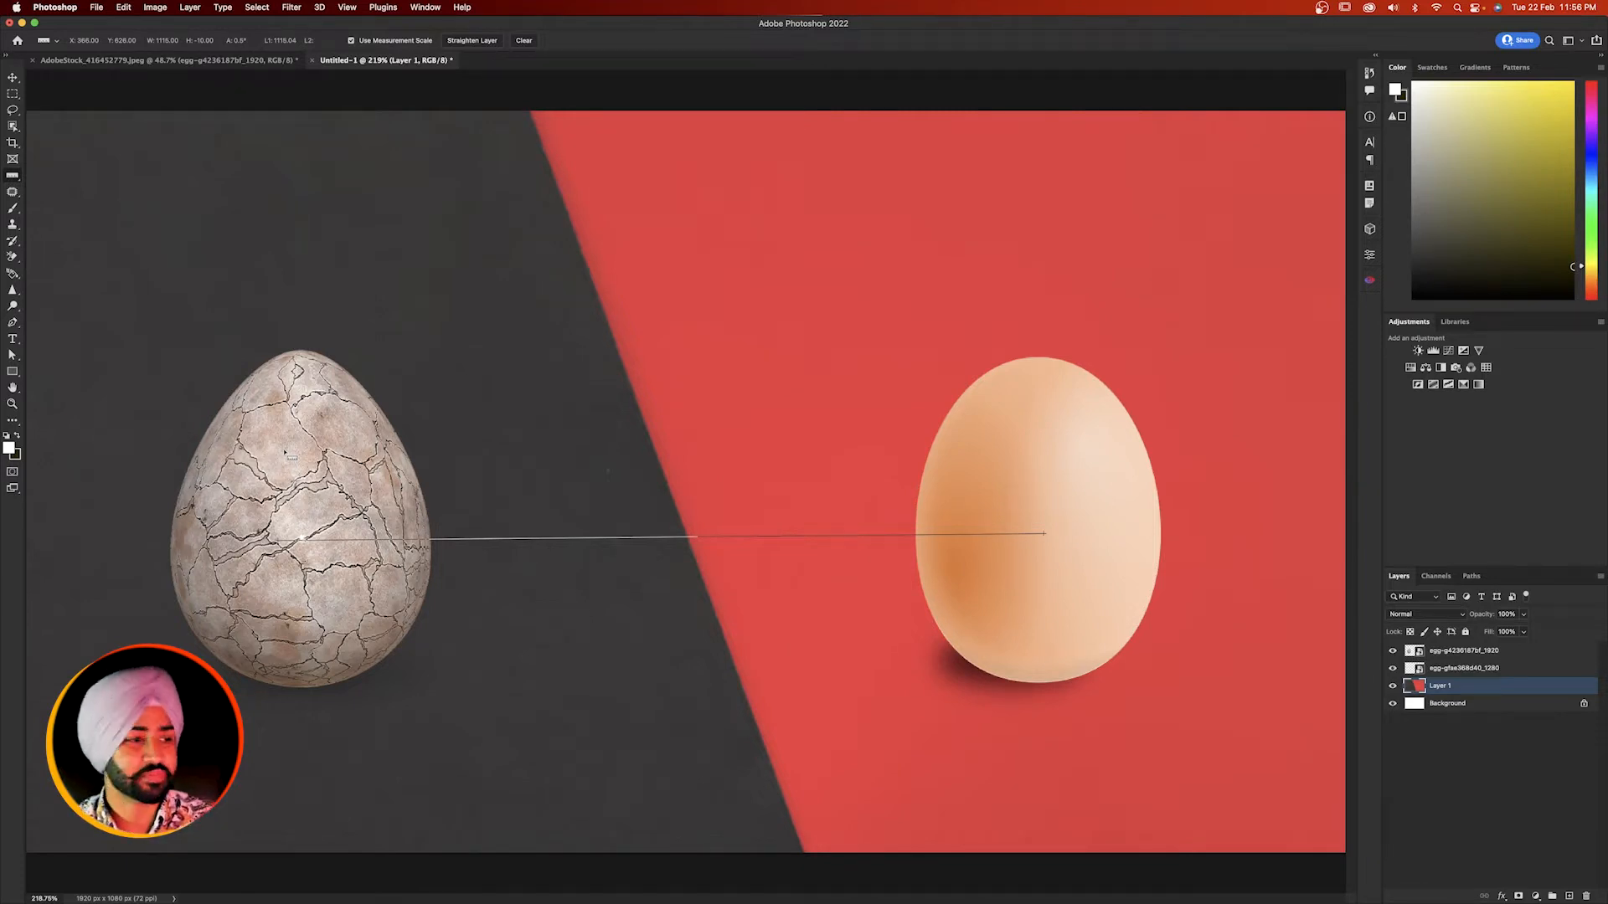
drag(301, 560, 1064, 535)
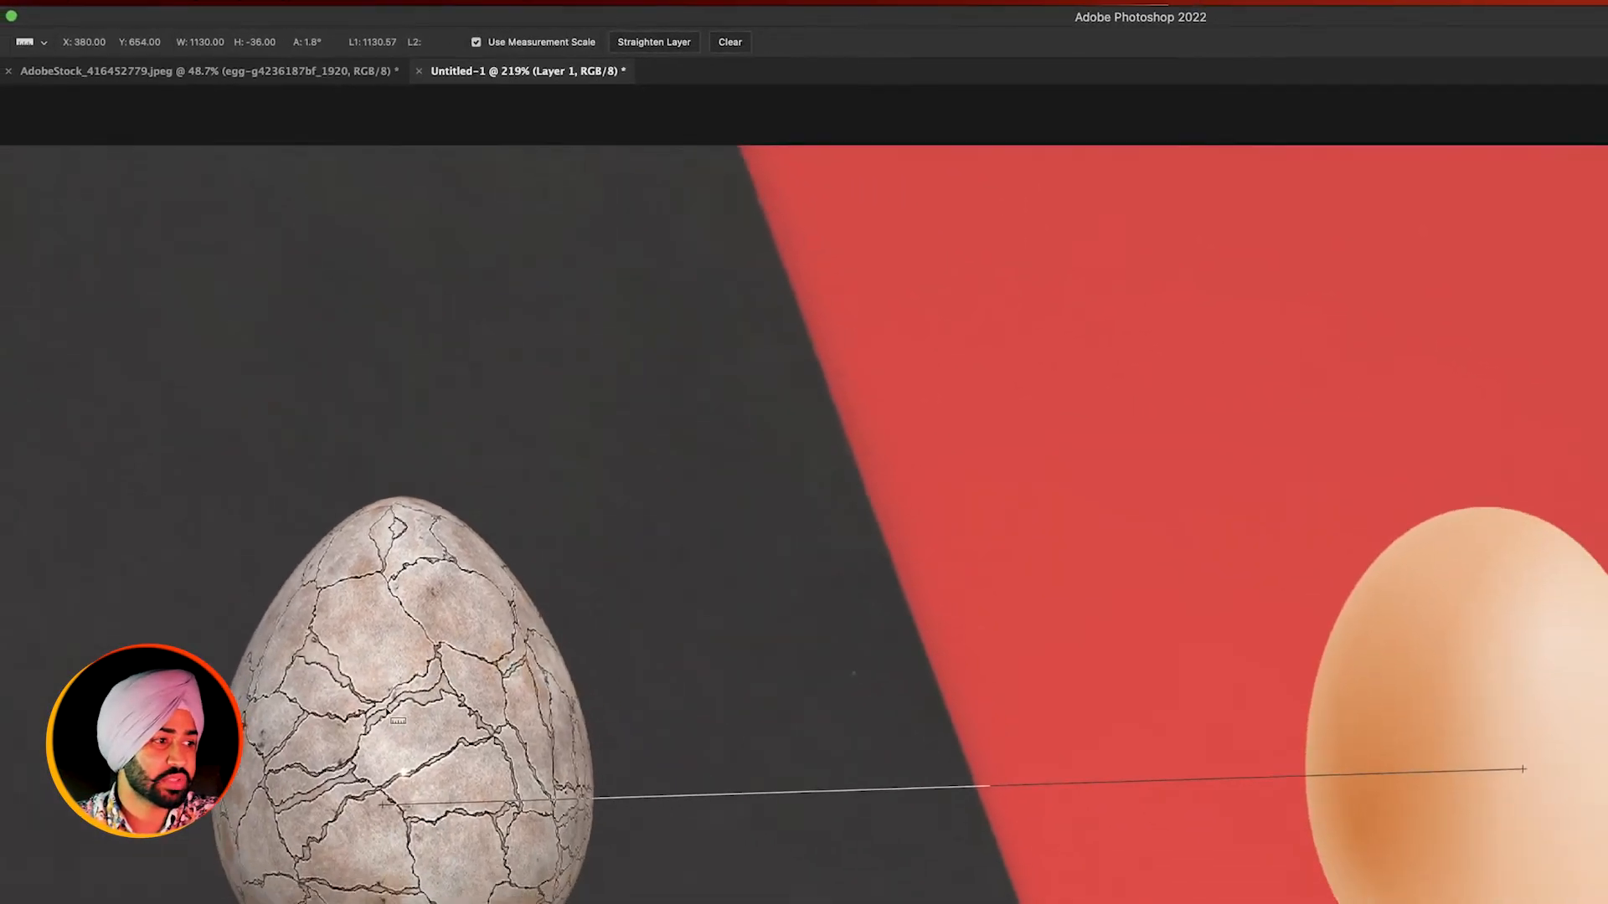
- Compare the start position, width and height of fresh ruler lines running from the cracked egg's middle toward the smooth egg
drag(436, 816, 430, 837)
drag(285, 508, 290, 496)
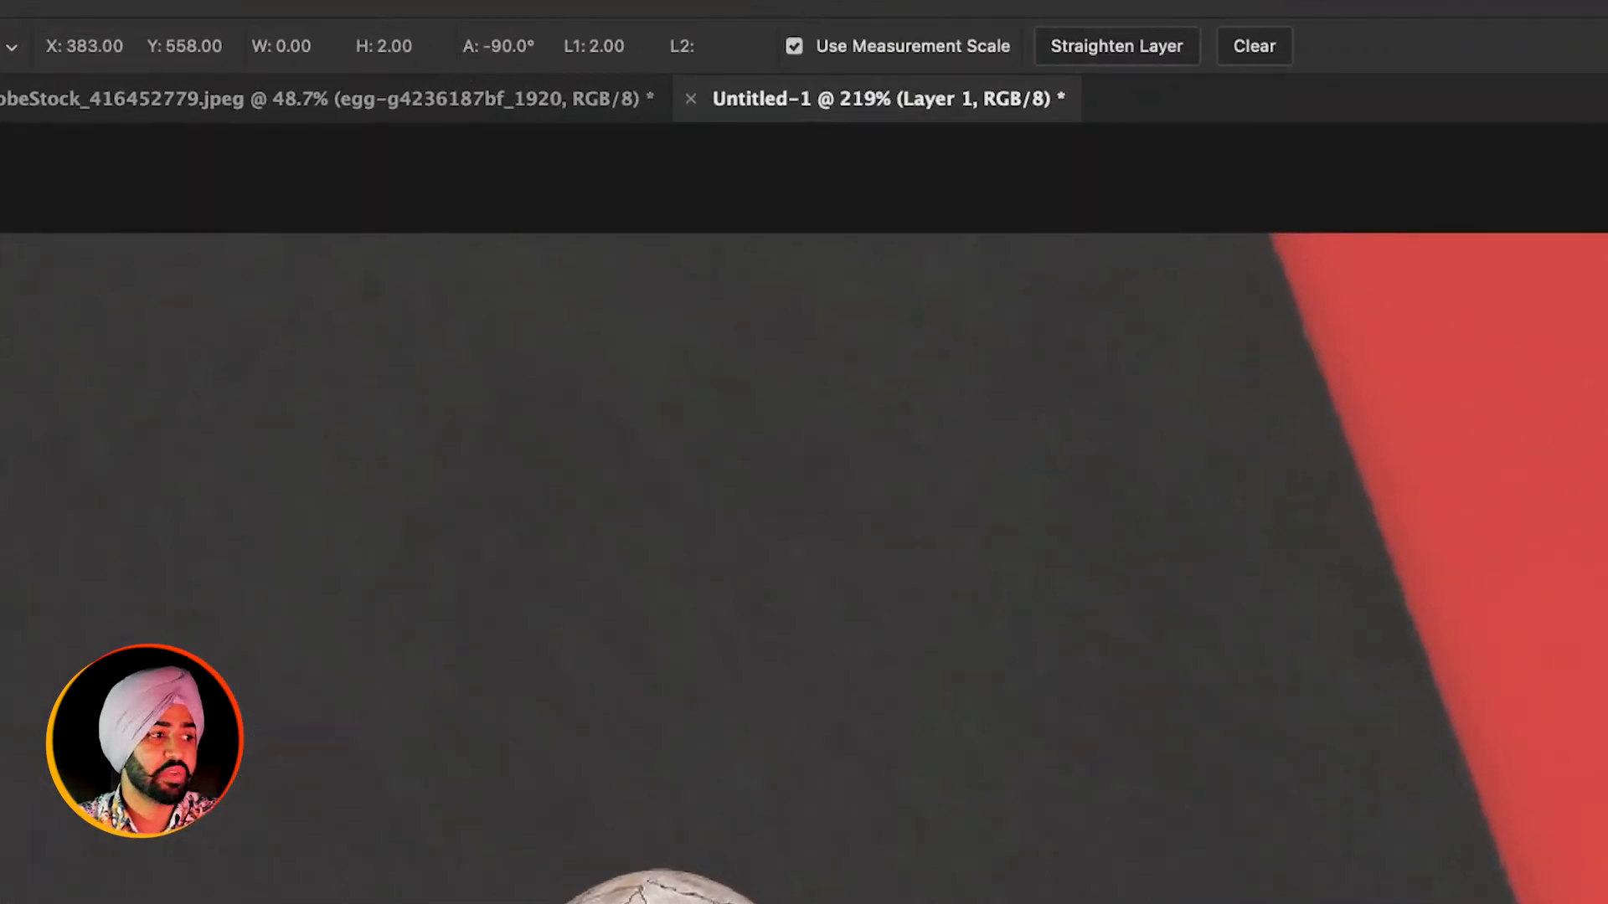
drag(434, 877, 1338, 852)
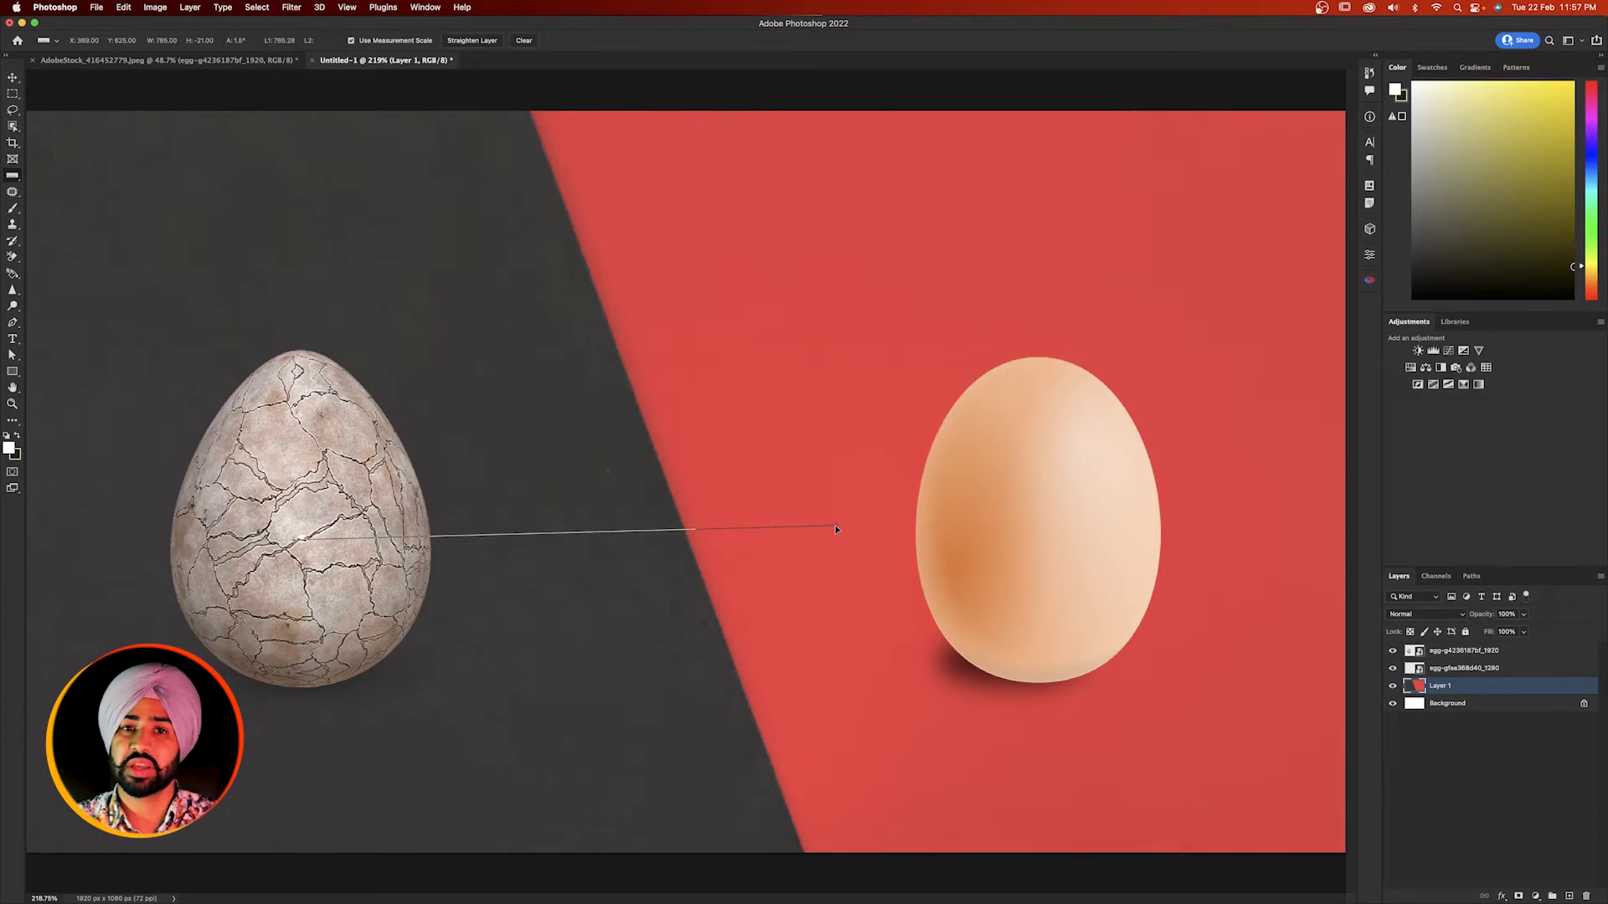
drag(295, 517, 749, 521)
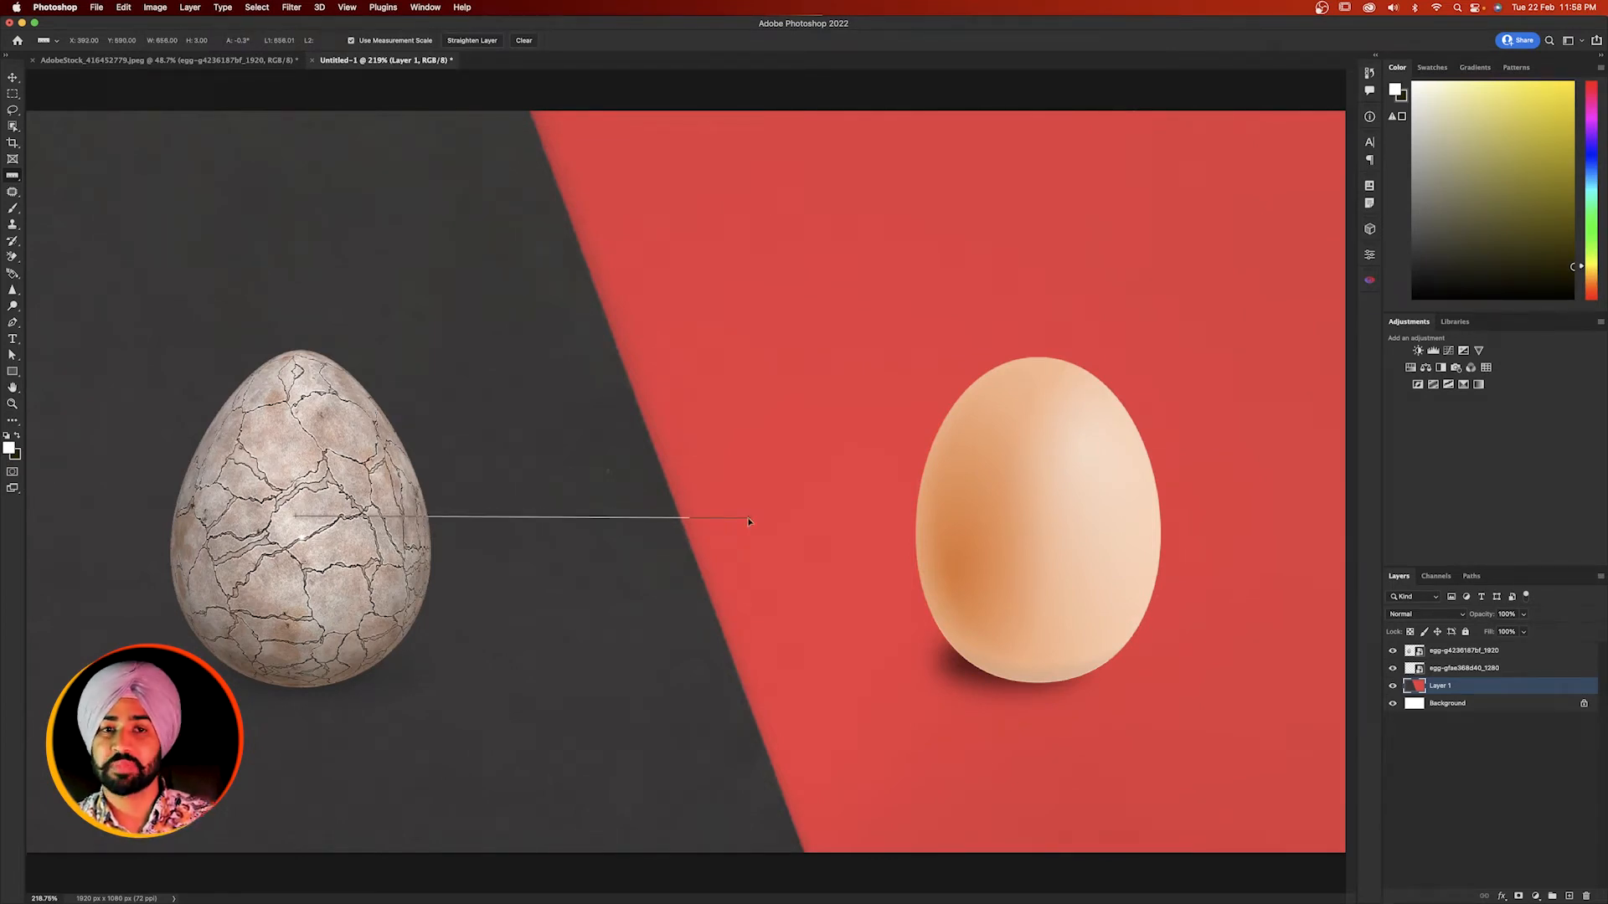
drag(749, 521, 1013, 523)
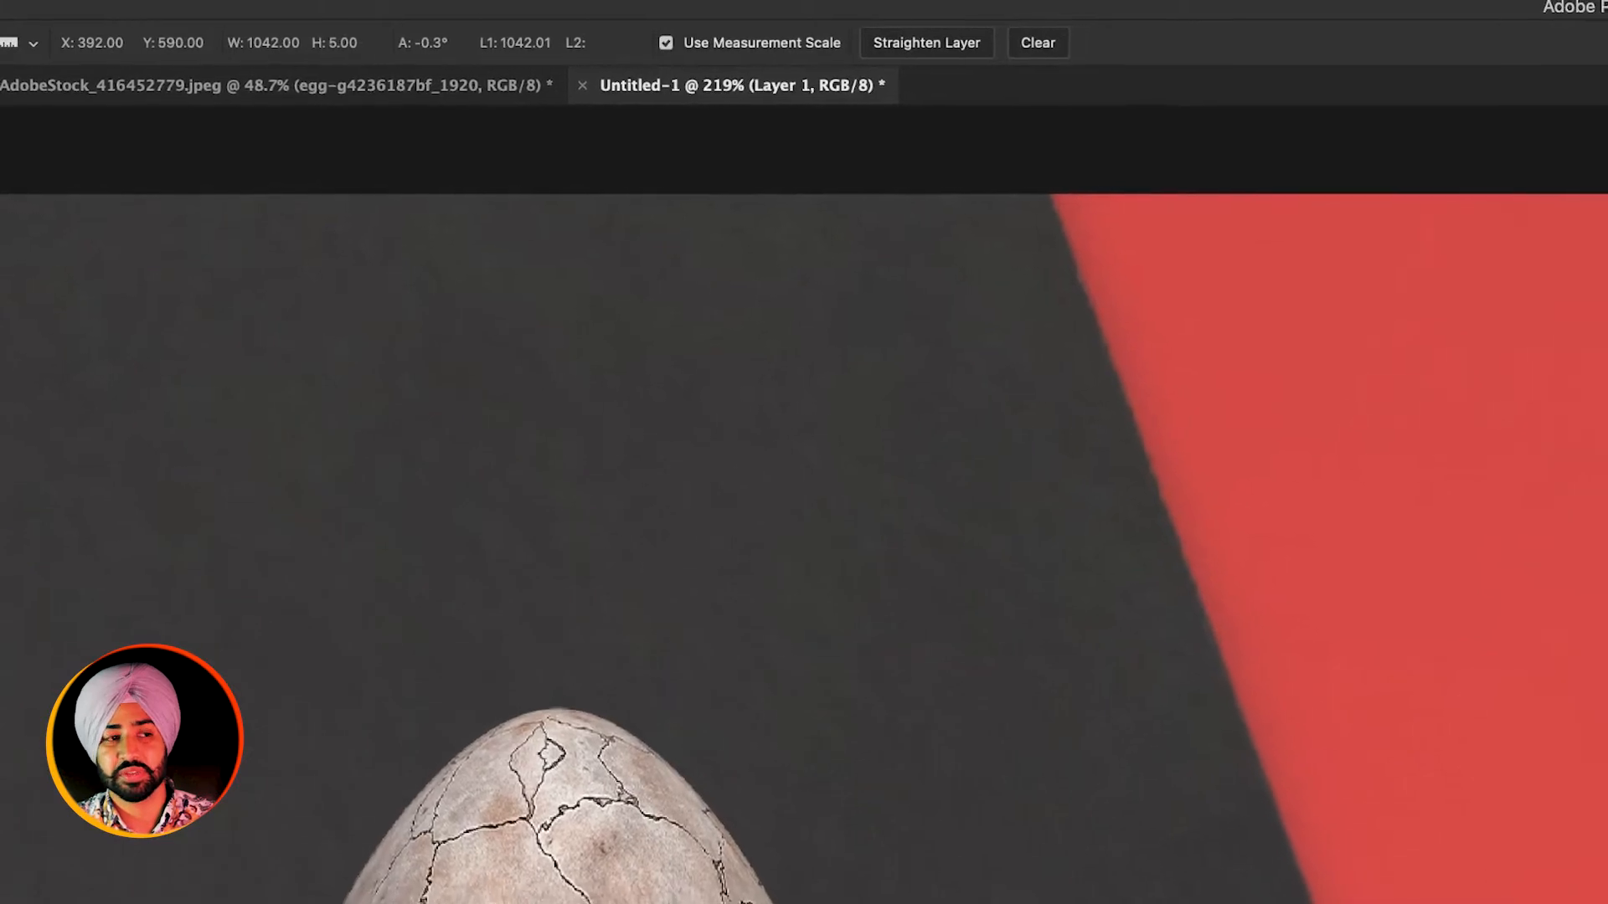
drag(1549, 903, 1552, 897)
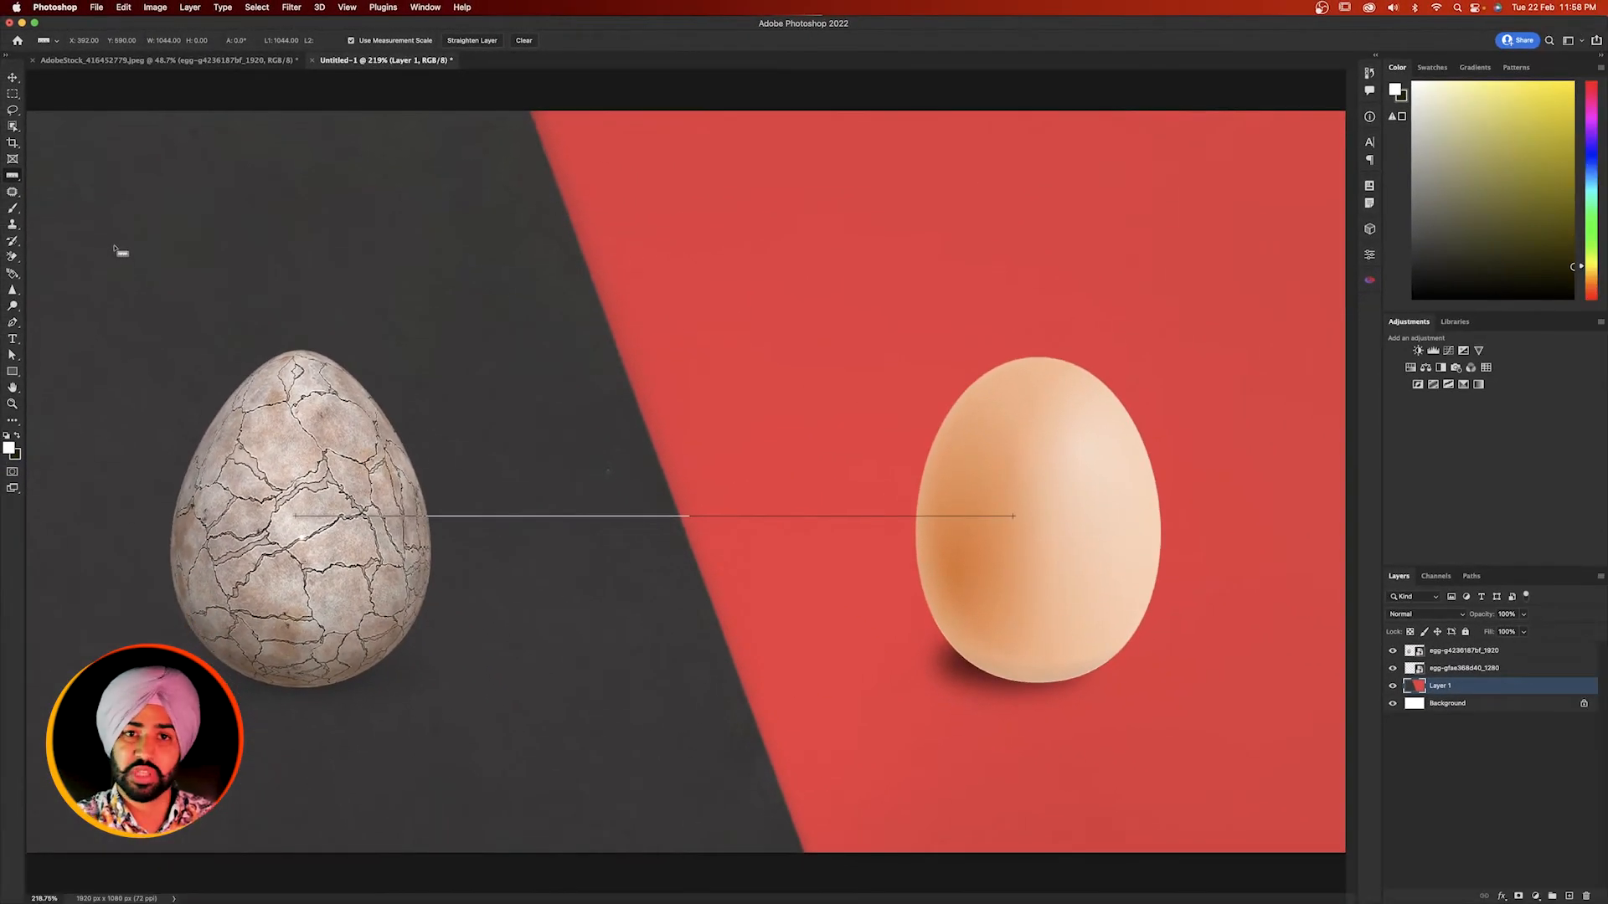
- Measure the angle of slanted and near-vertical ruler lines that start on the cracked egg
drag(294, 586, 612, 520)
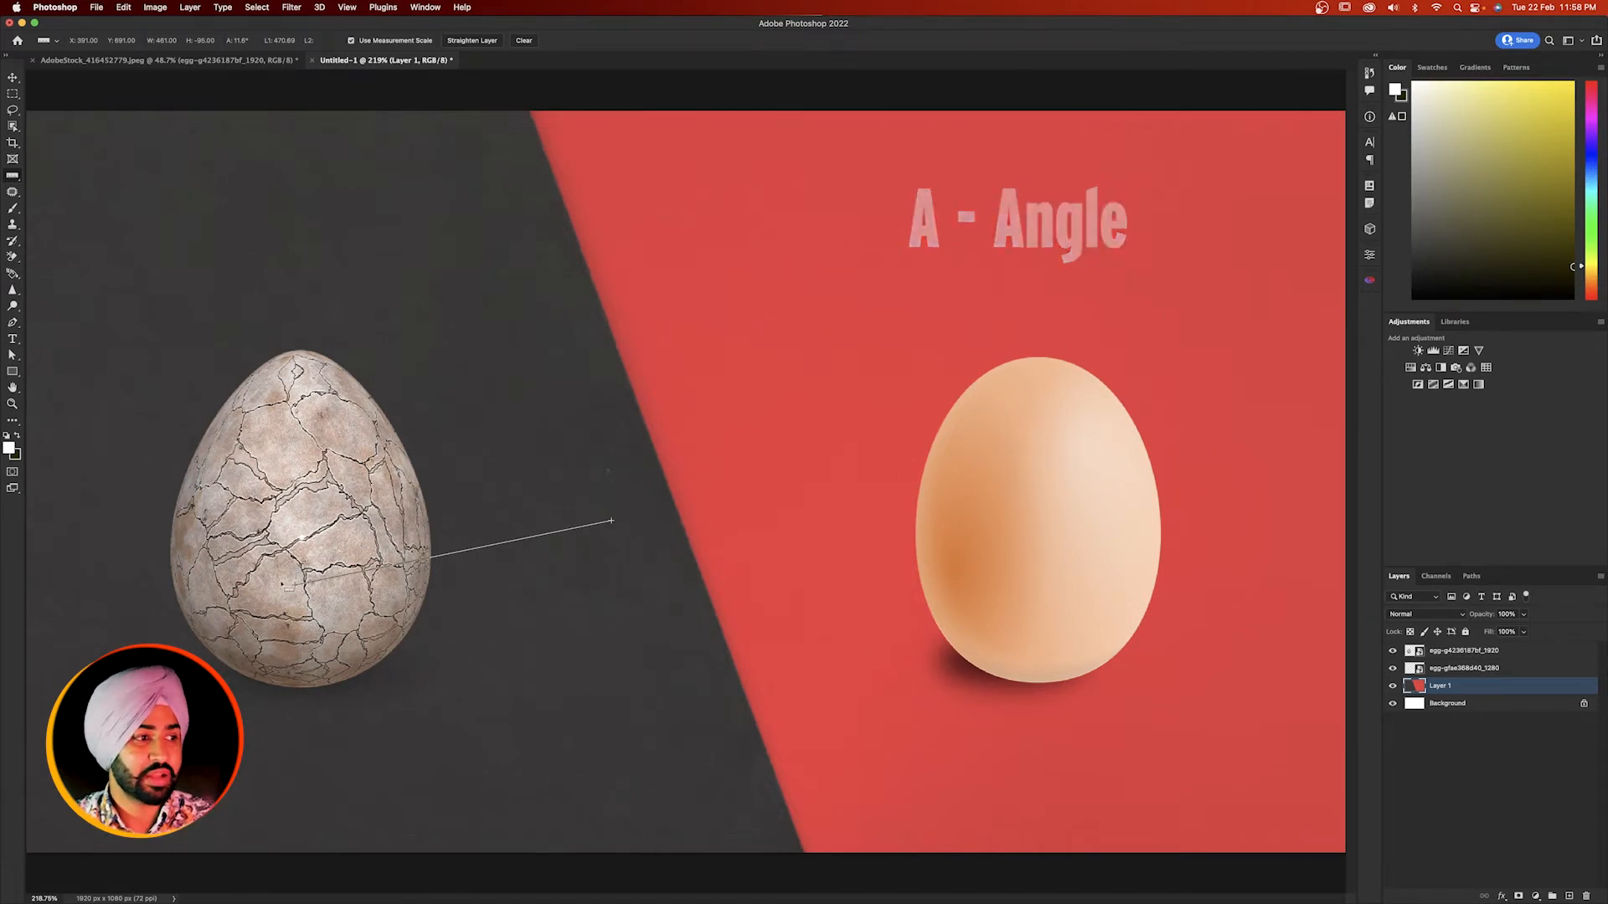
mouse_move(280, 582)
mouse_down()
mouse_move(826, 526)
mouse_move(1134, 470)
mouse_move(1101, 470)
mouse_up()
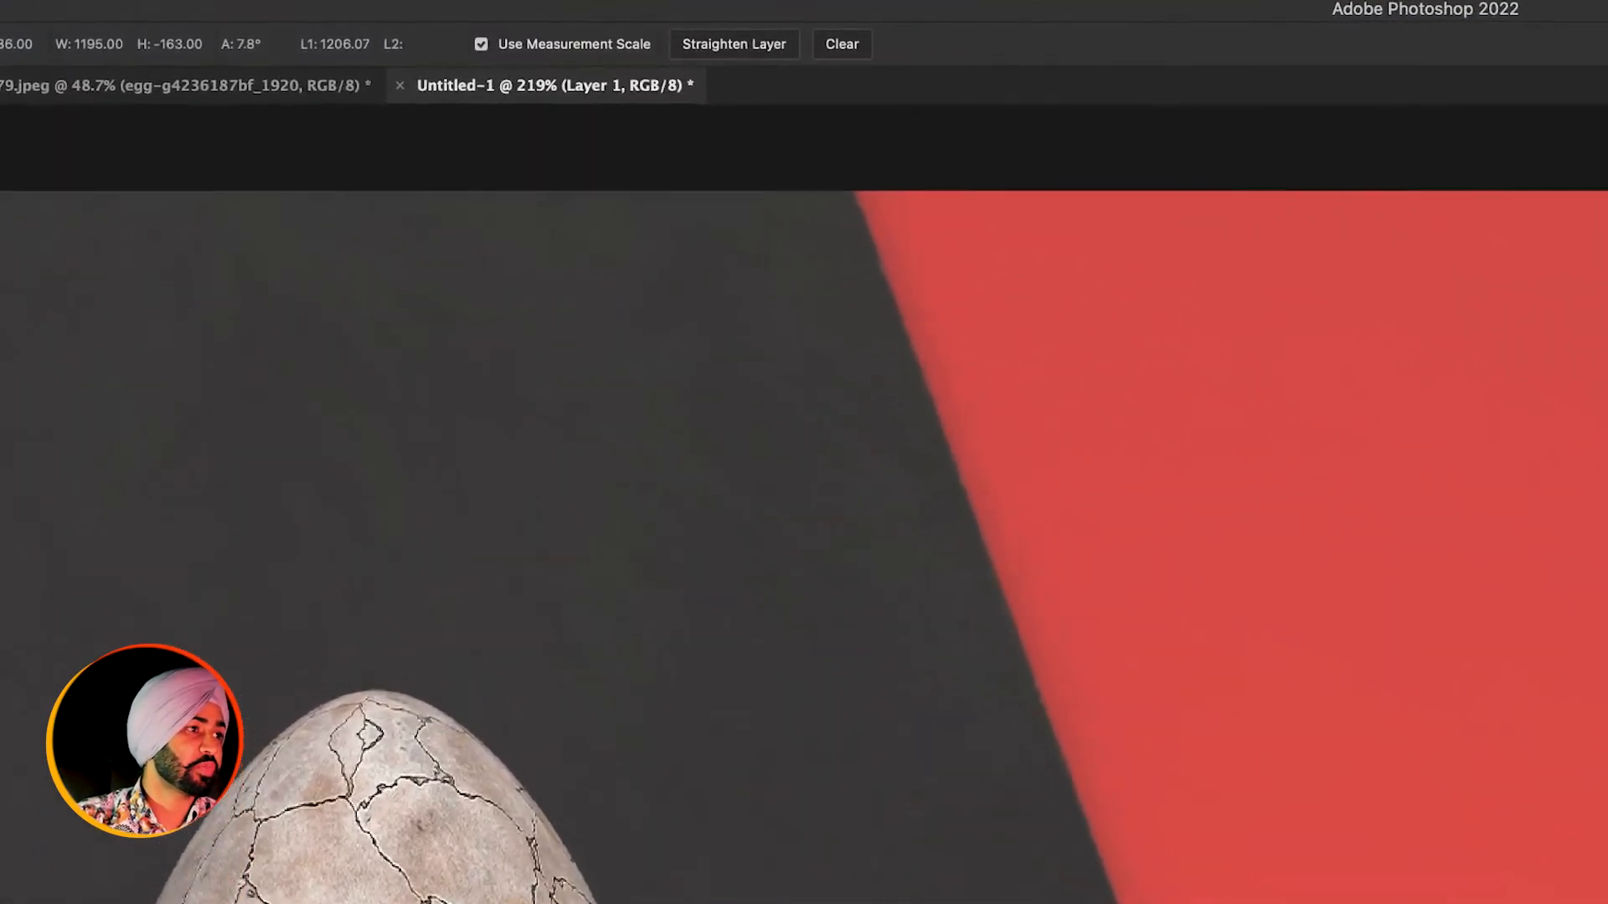
drag(1607, 875, 424, 390)
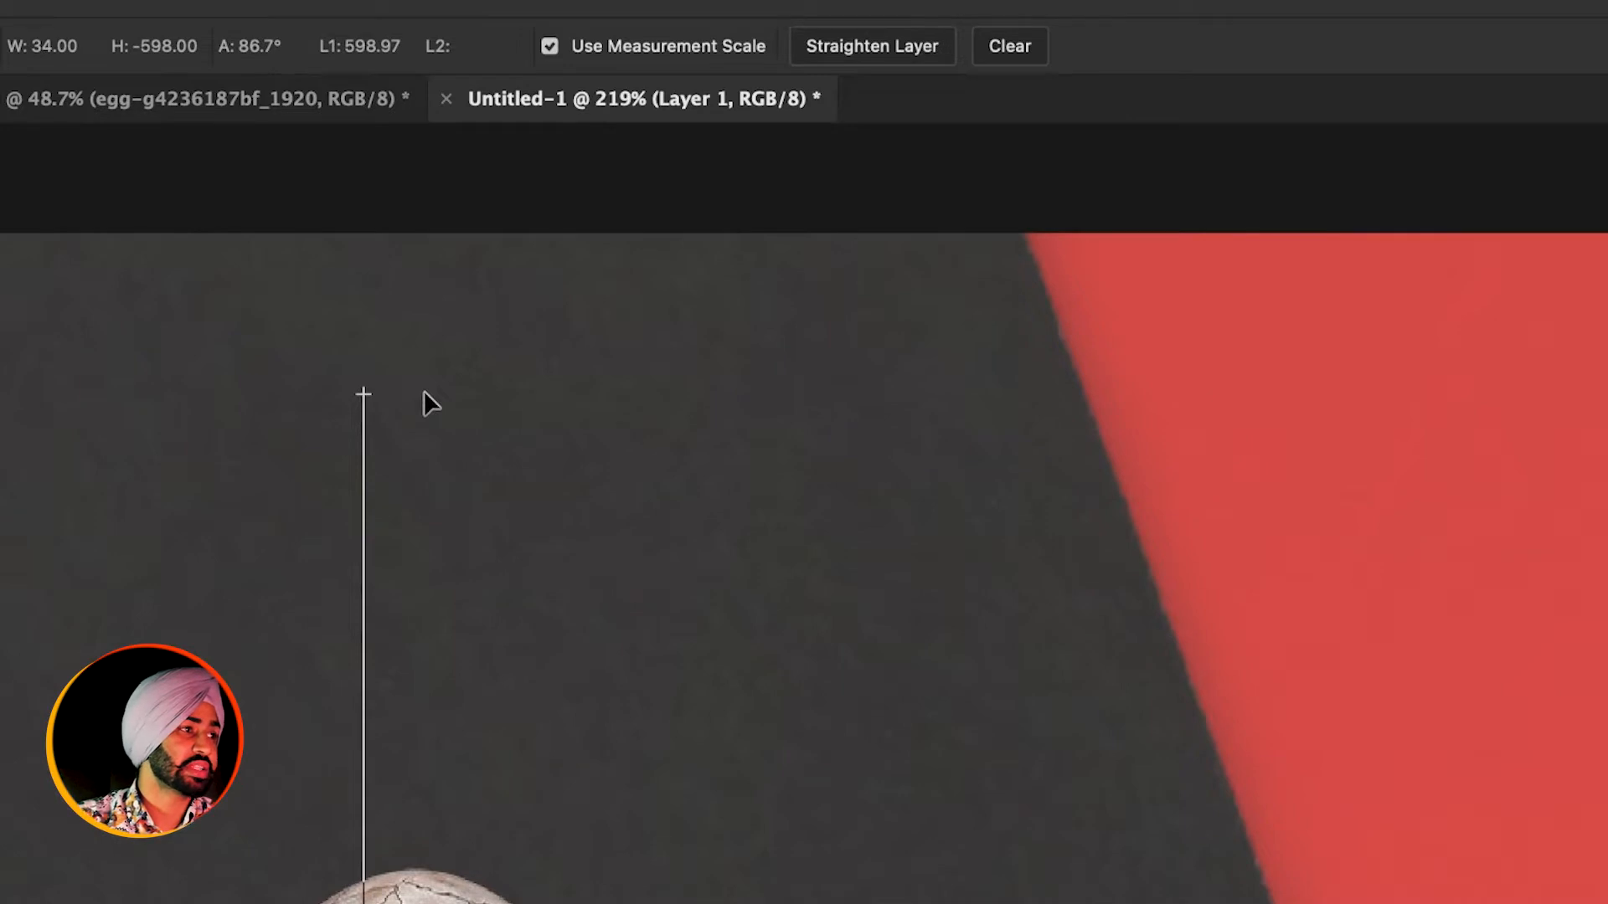
drag(424, 391, 1607, 903)
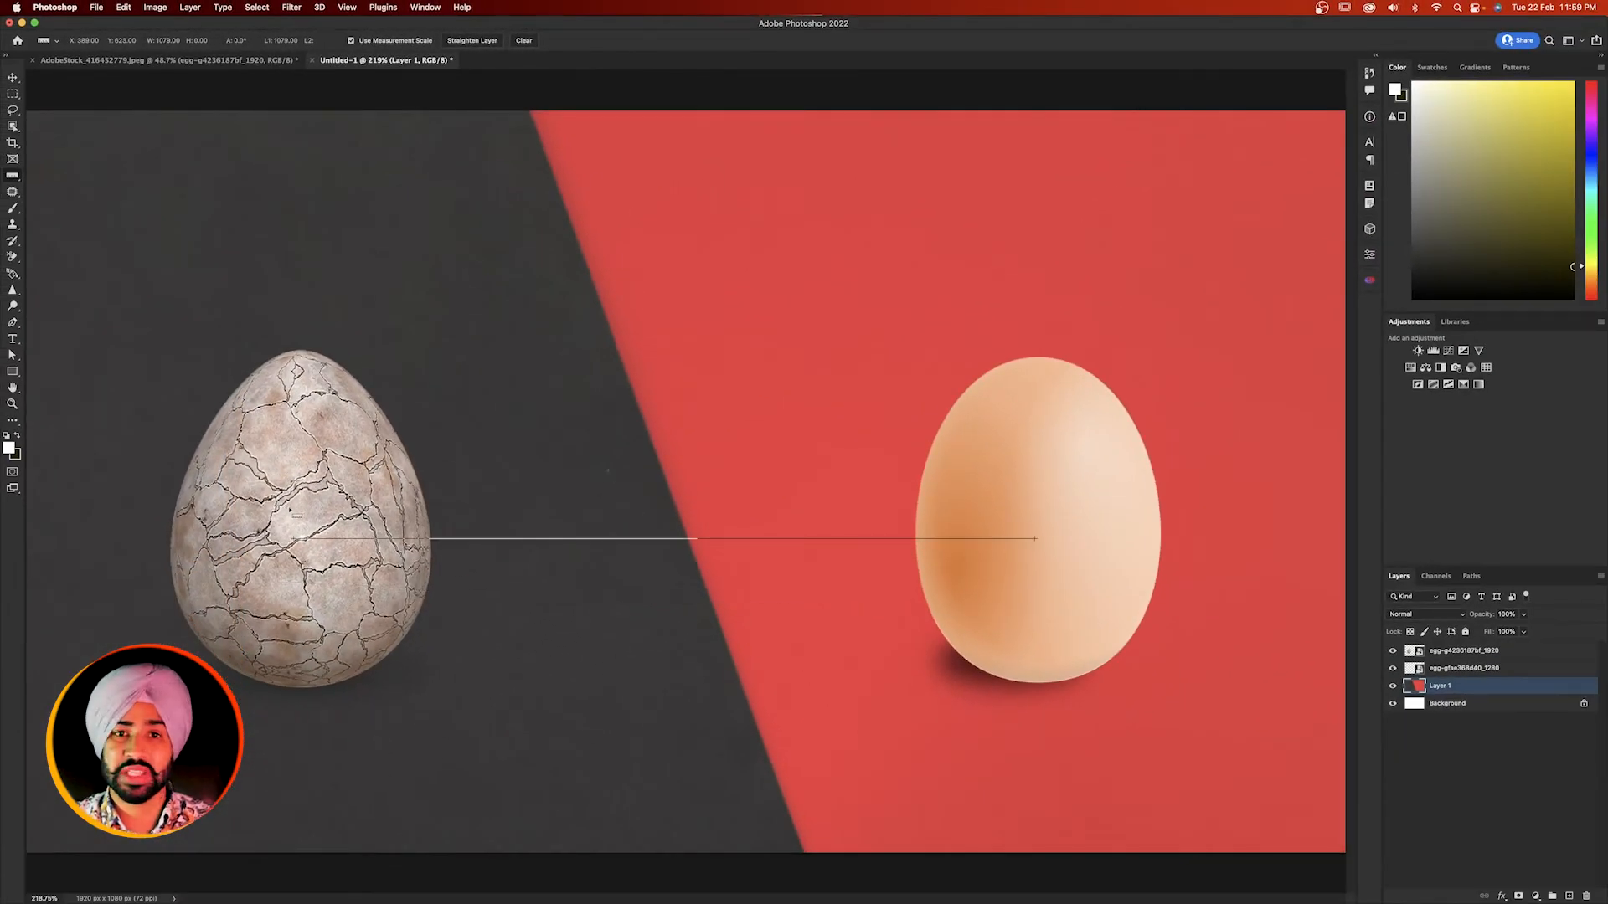
- Compare the lengths of a horizontal and a slanted ruler line from the cracked egg to the smooth egg
drag(290, 509, 1060, 513)
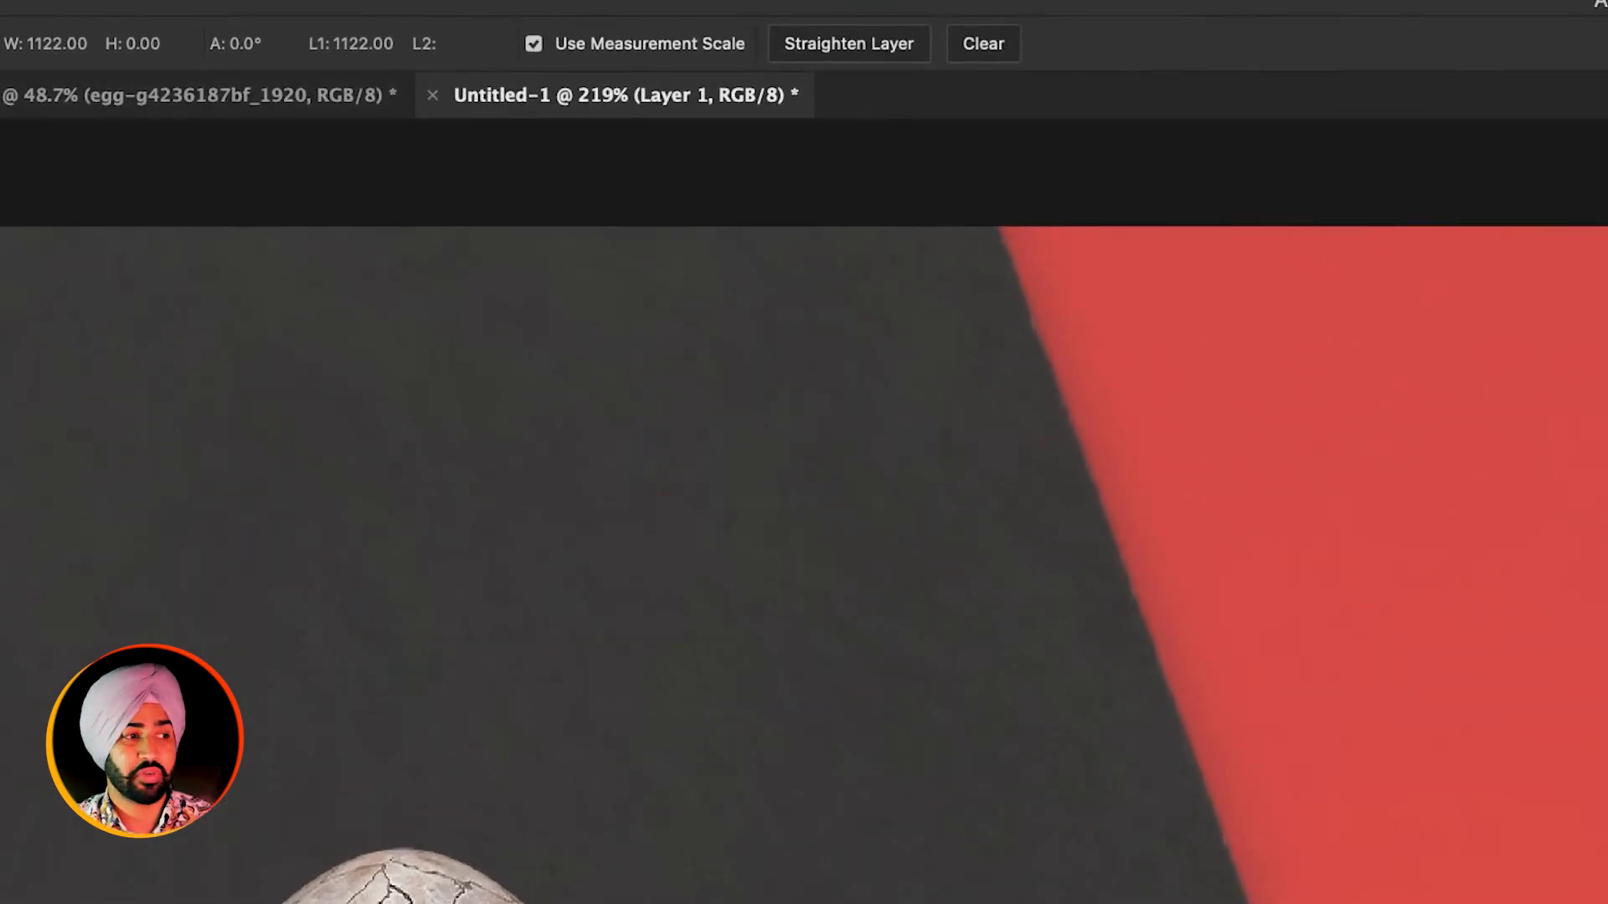
drag(251, 903, 1496, 896)
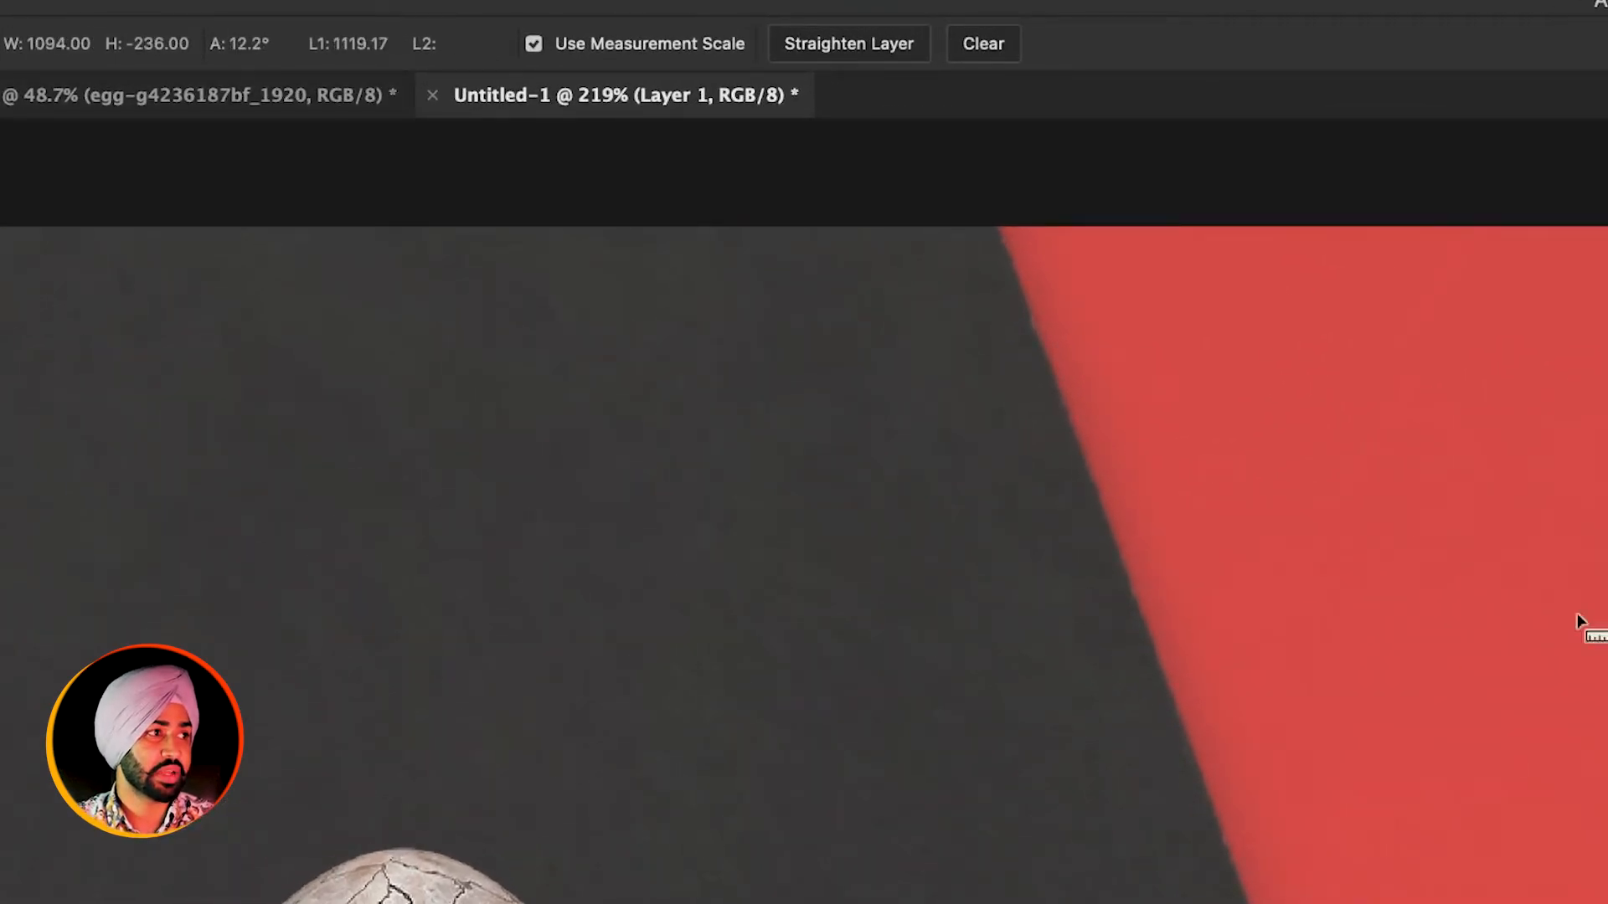
drag(252, 902, 1442, 901)
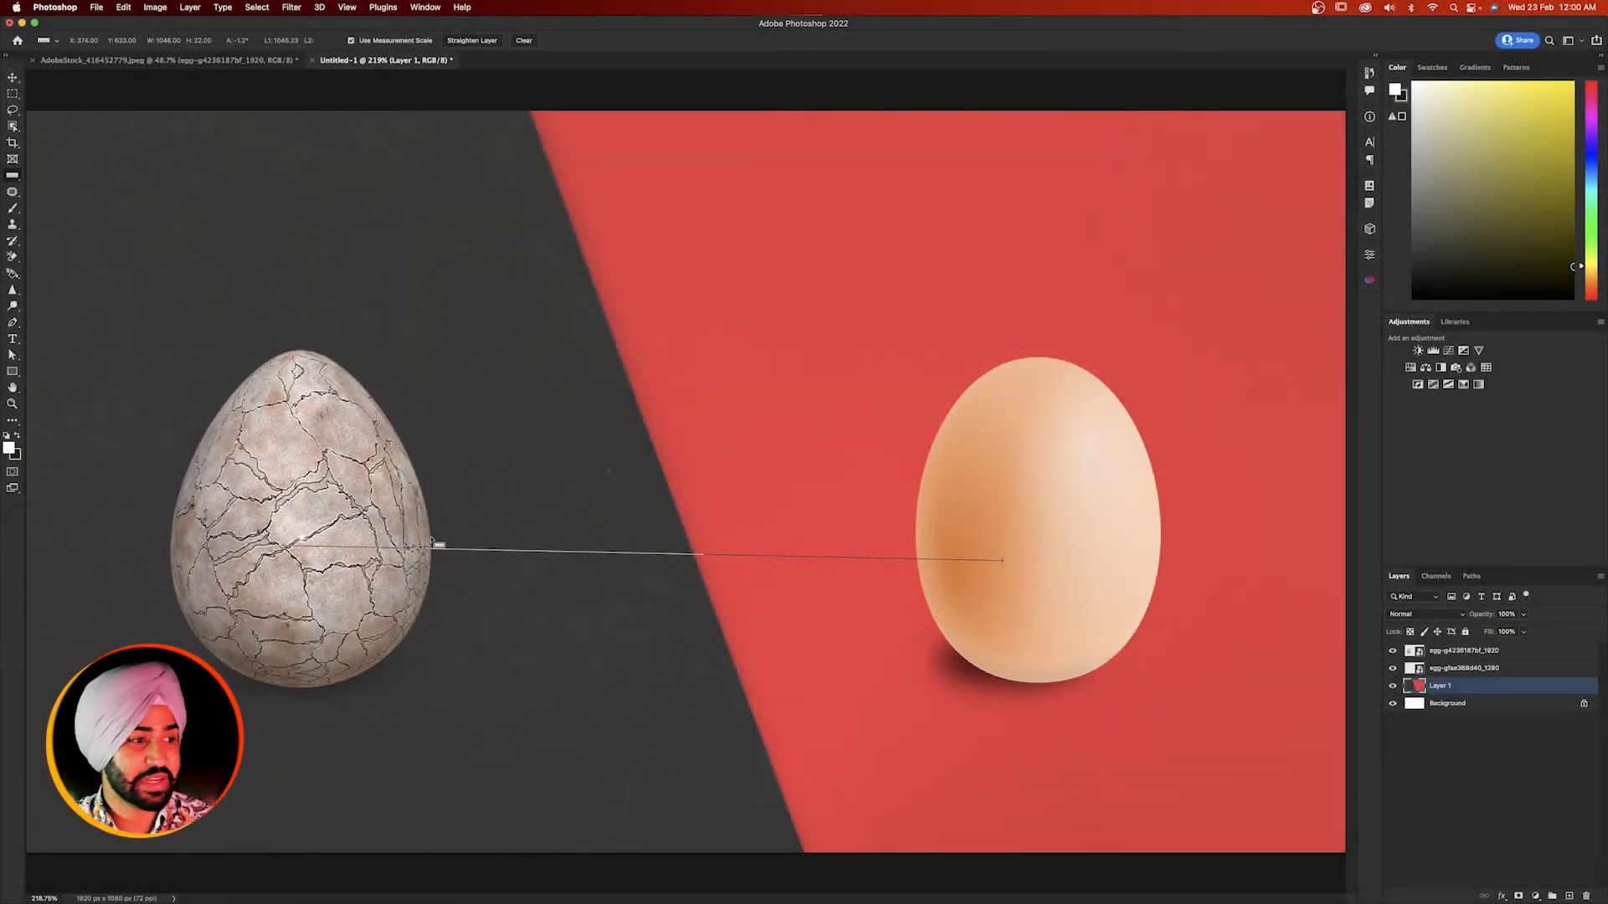
- Measure the gap between the eggs' facing edges with a constrained ruler line, swinging it in 45° increments and back to horizontal
drag(432, 538, 915, 532)
key(shift)
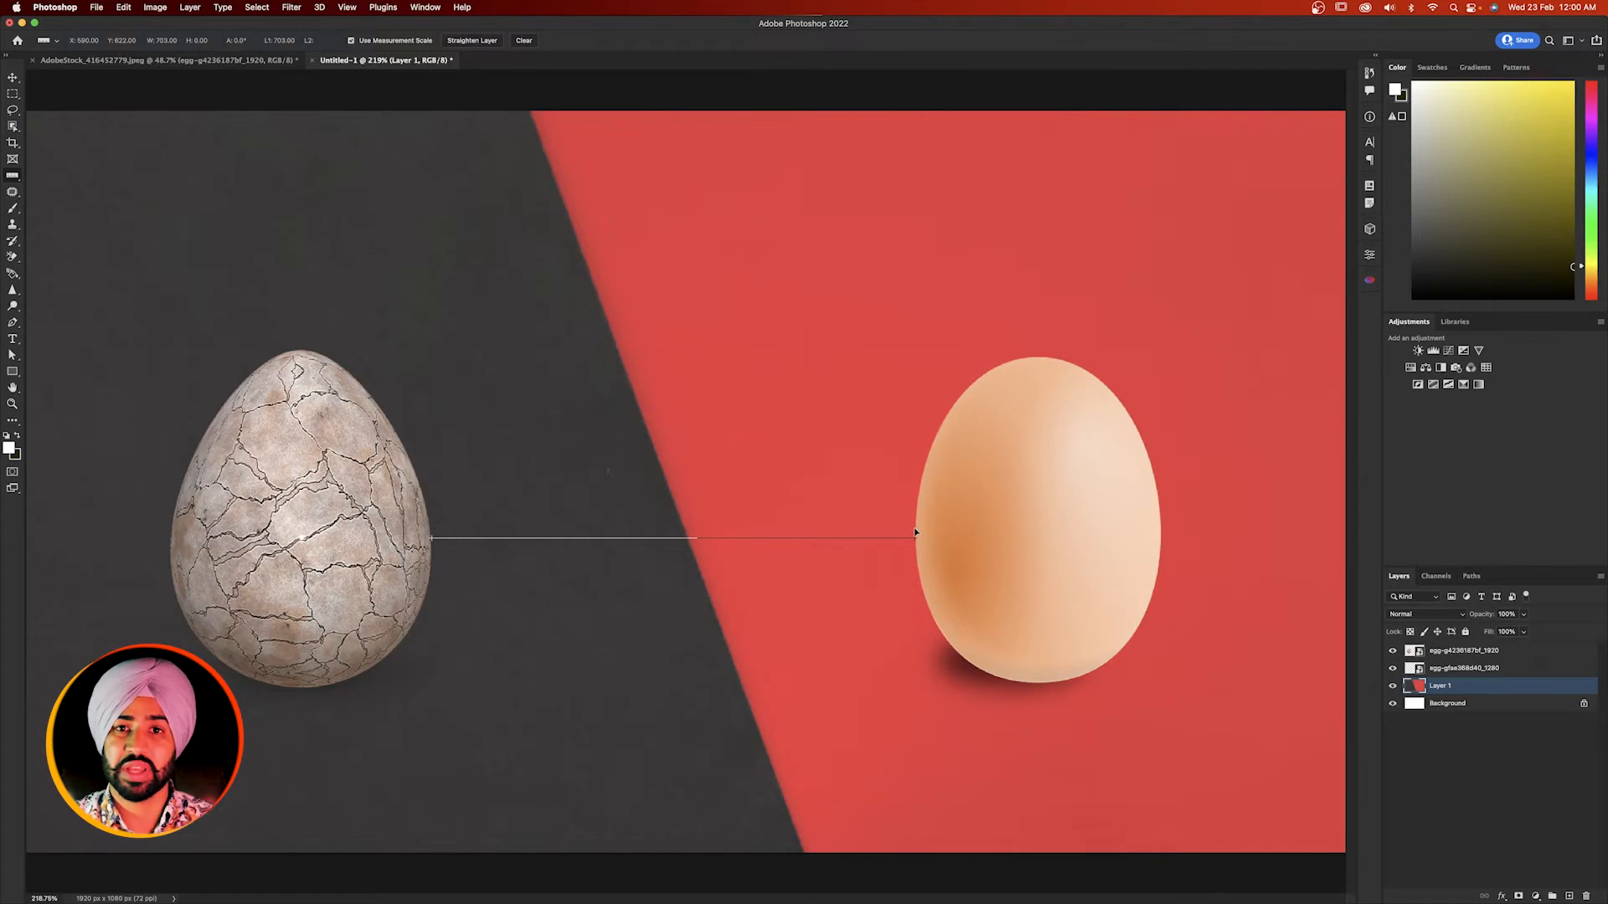
drag(916, 532, 738, 326)
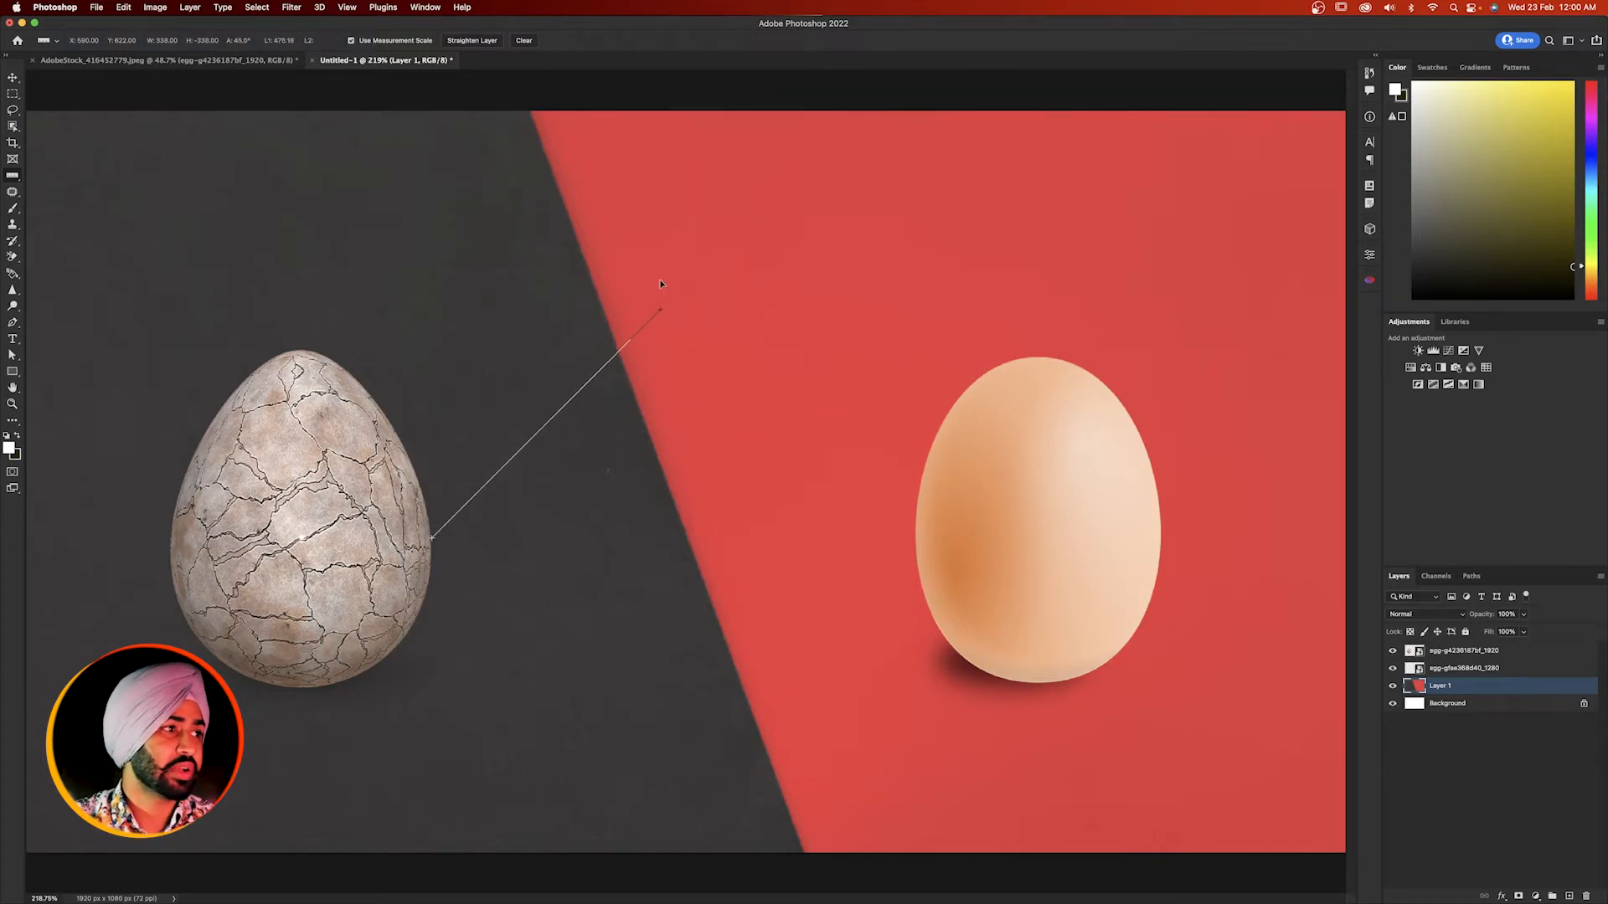
drag(661, 284, 241, 347)
drag(123, 351, 926, 628)
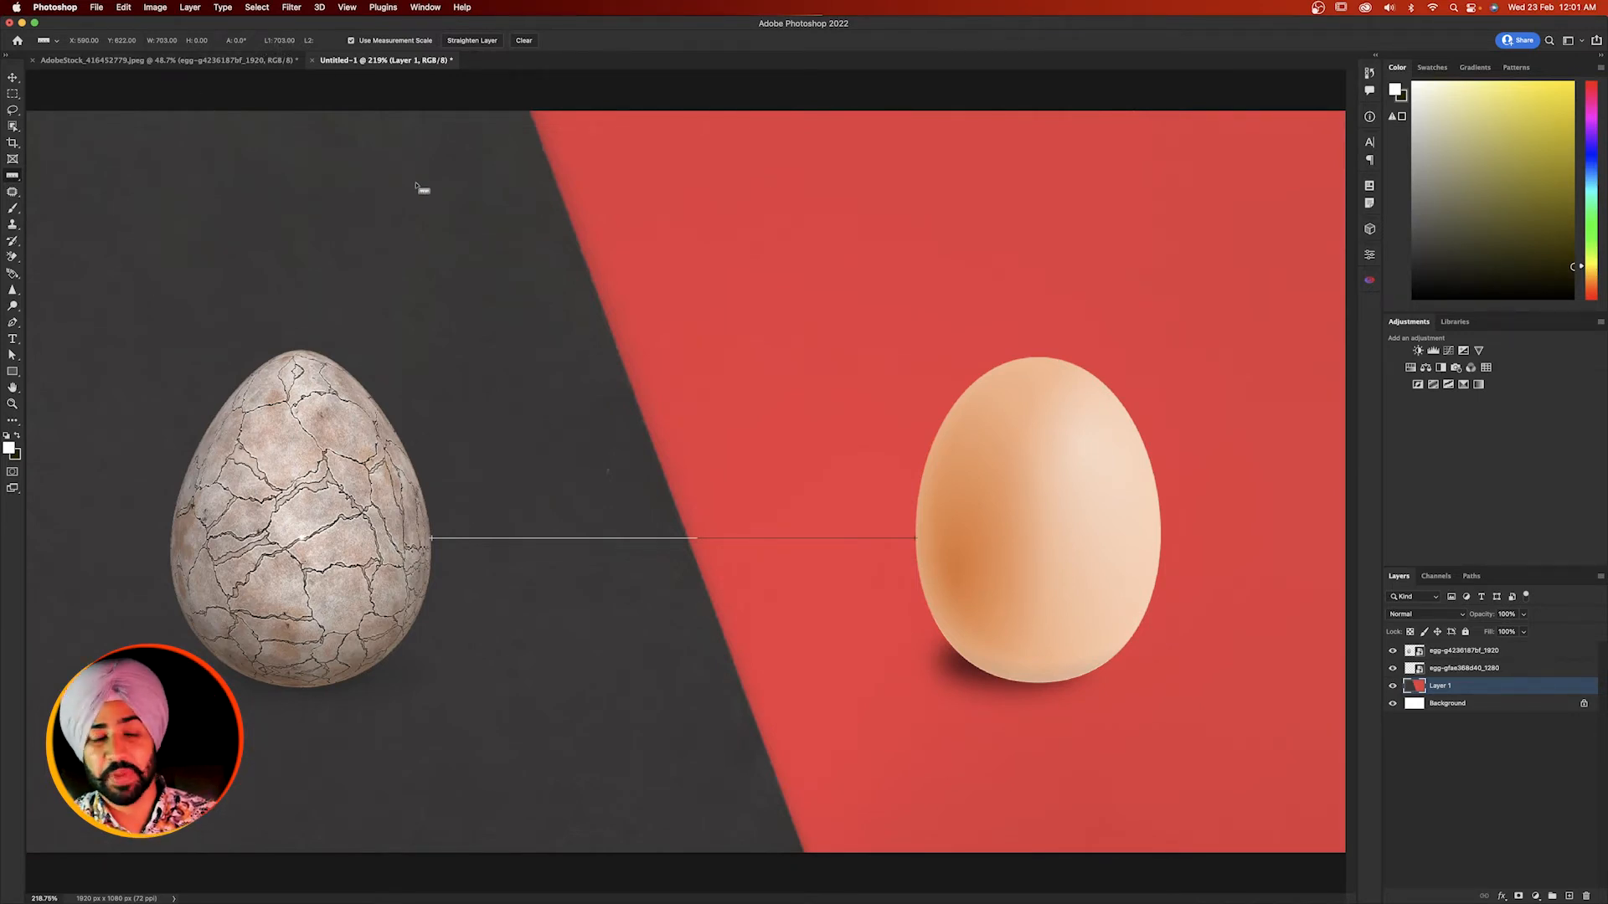
- Create a rectangle 703 px wide and 100 px high with 10 px corner radii
key(u)
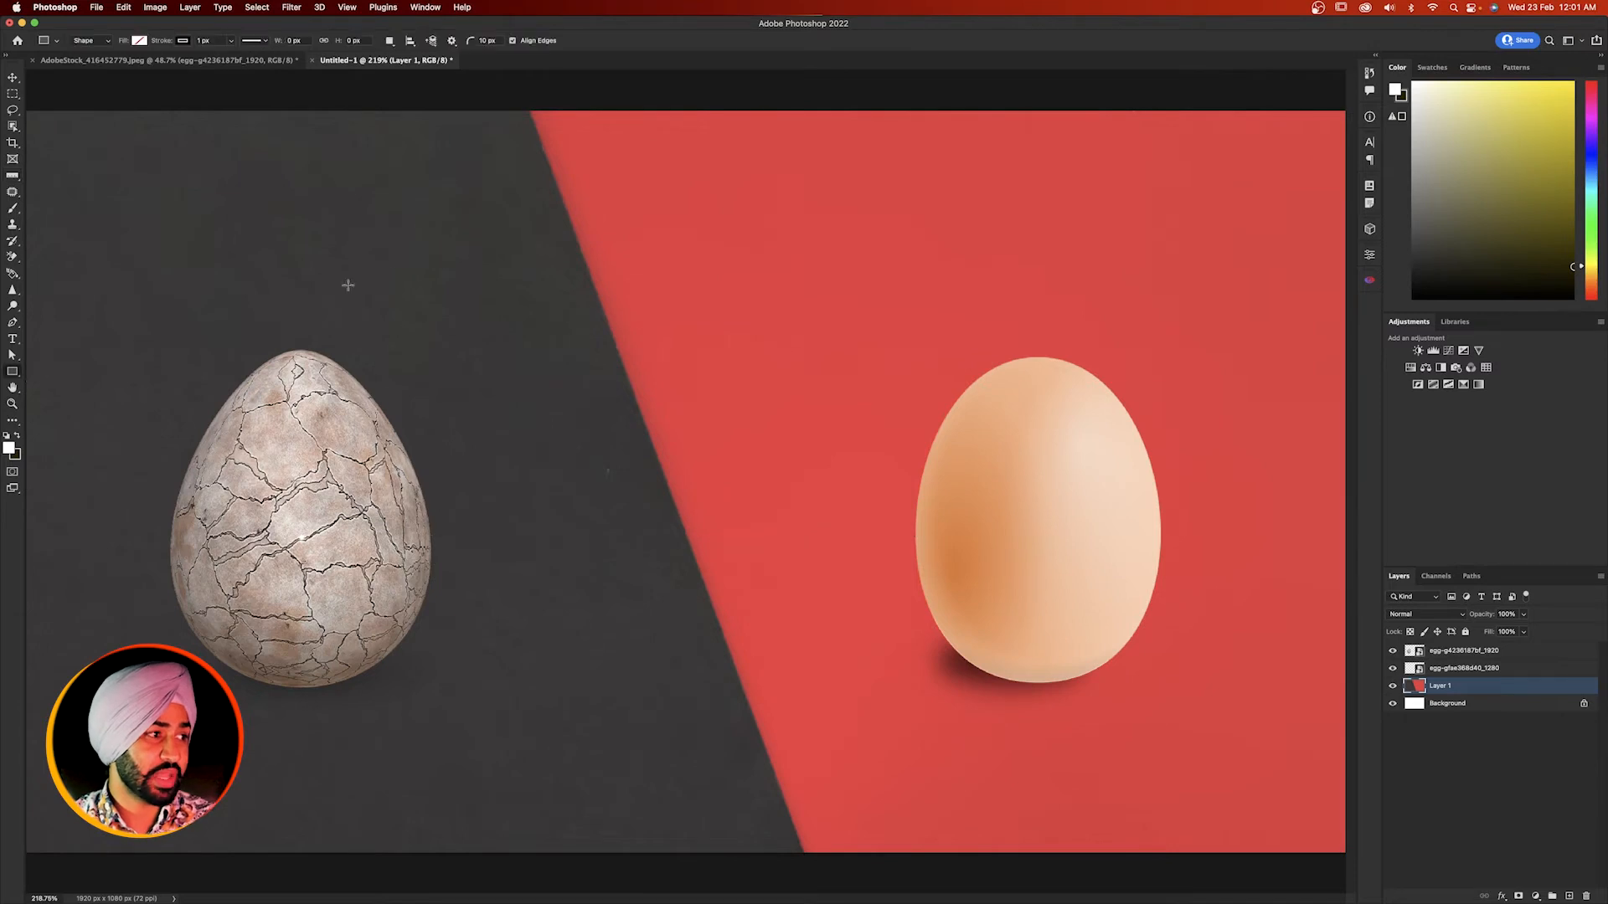
drag(13, 374, 50, 382)
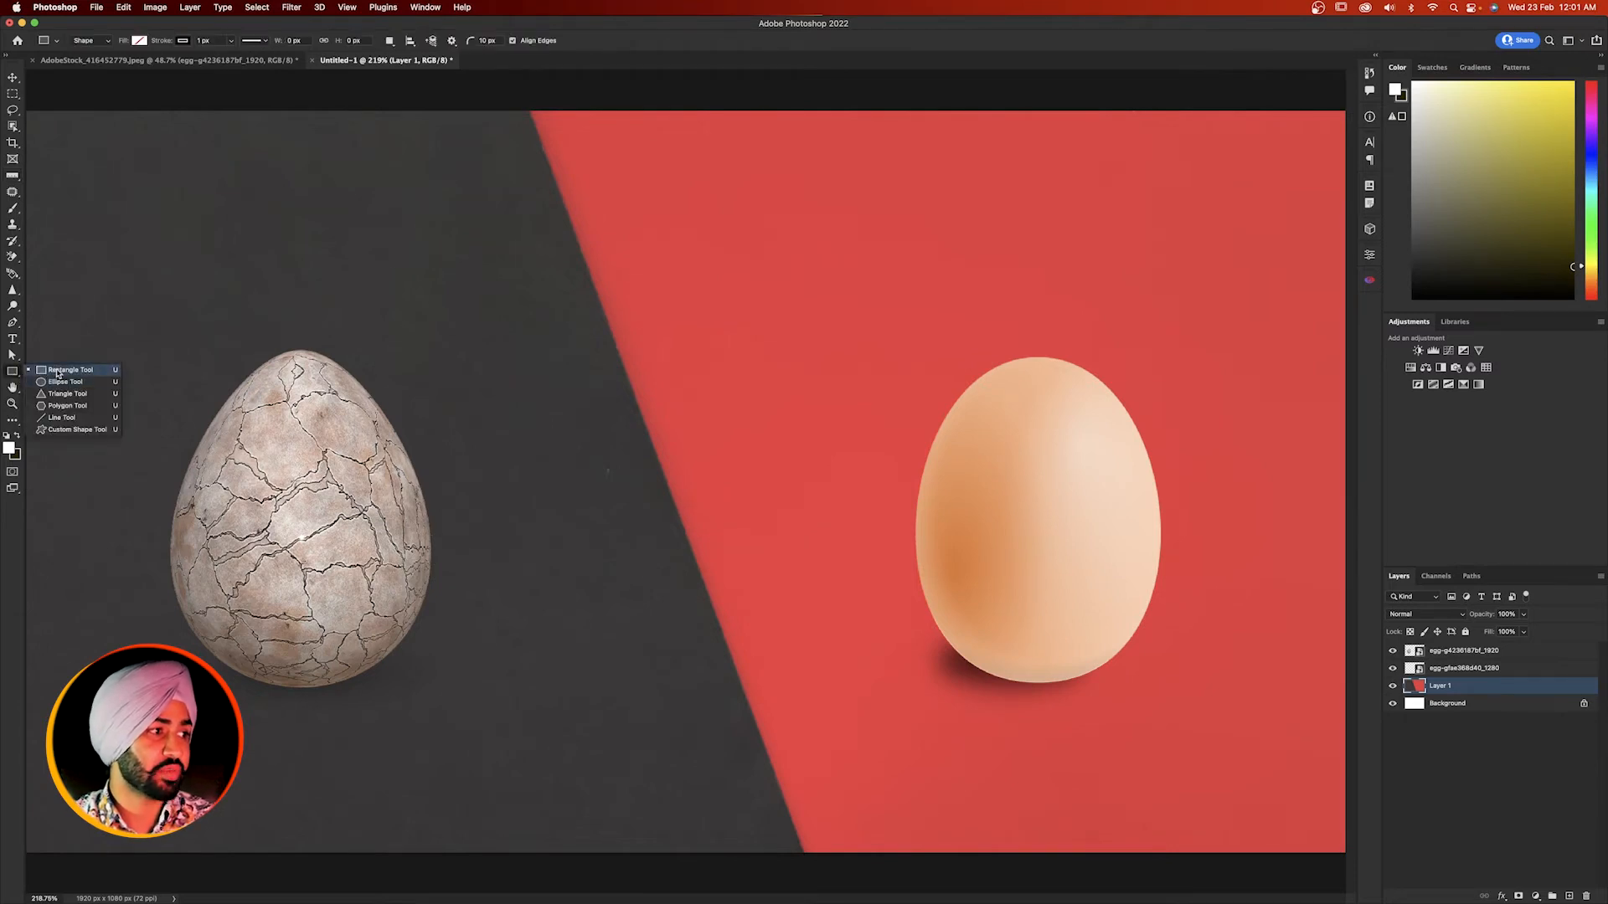
click(63, 371)
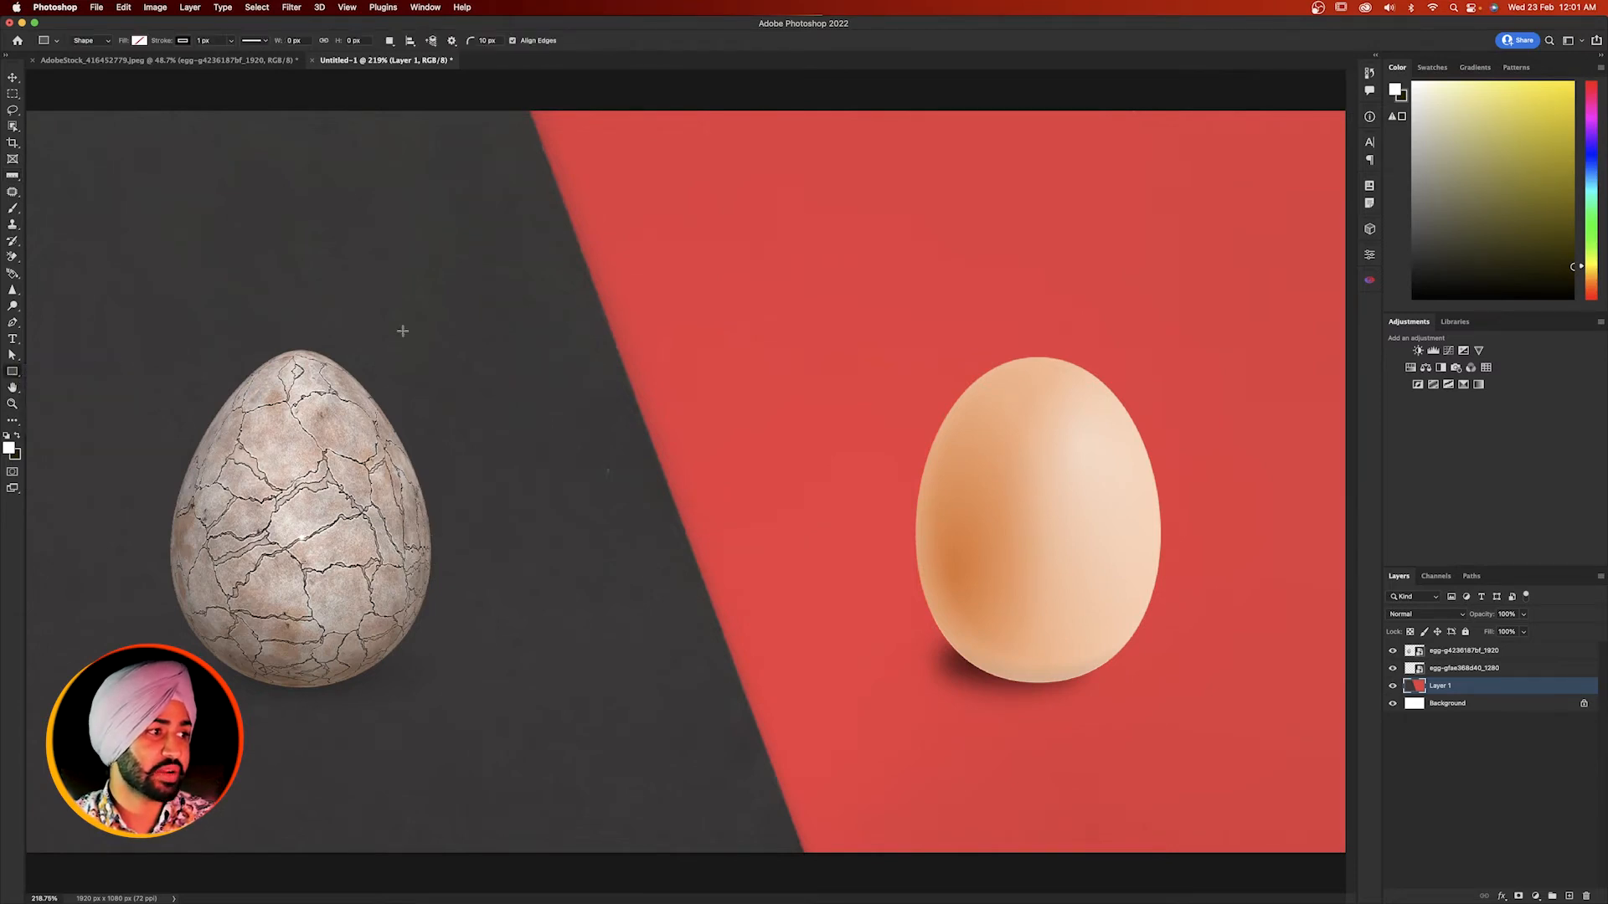
click(544, 317)
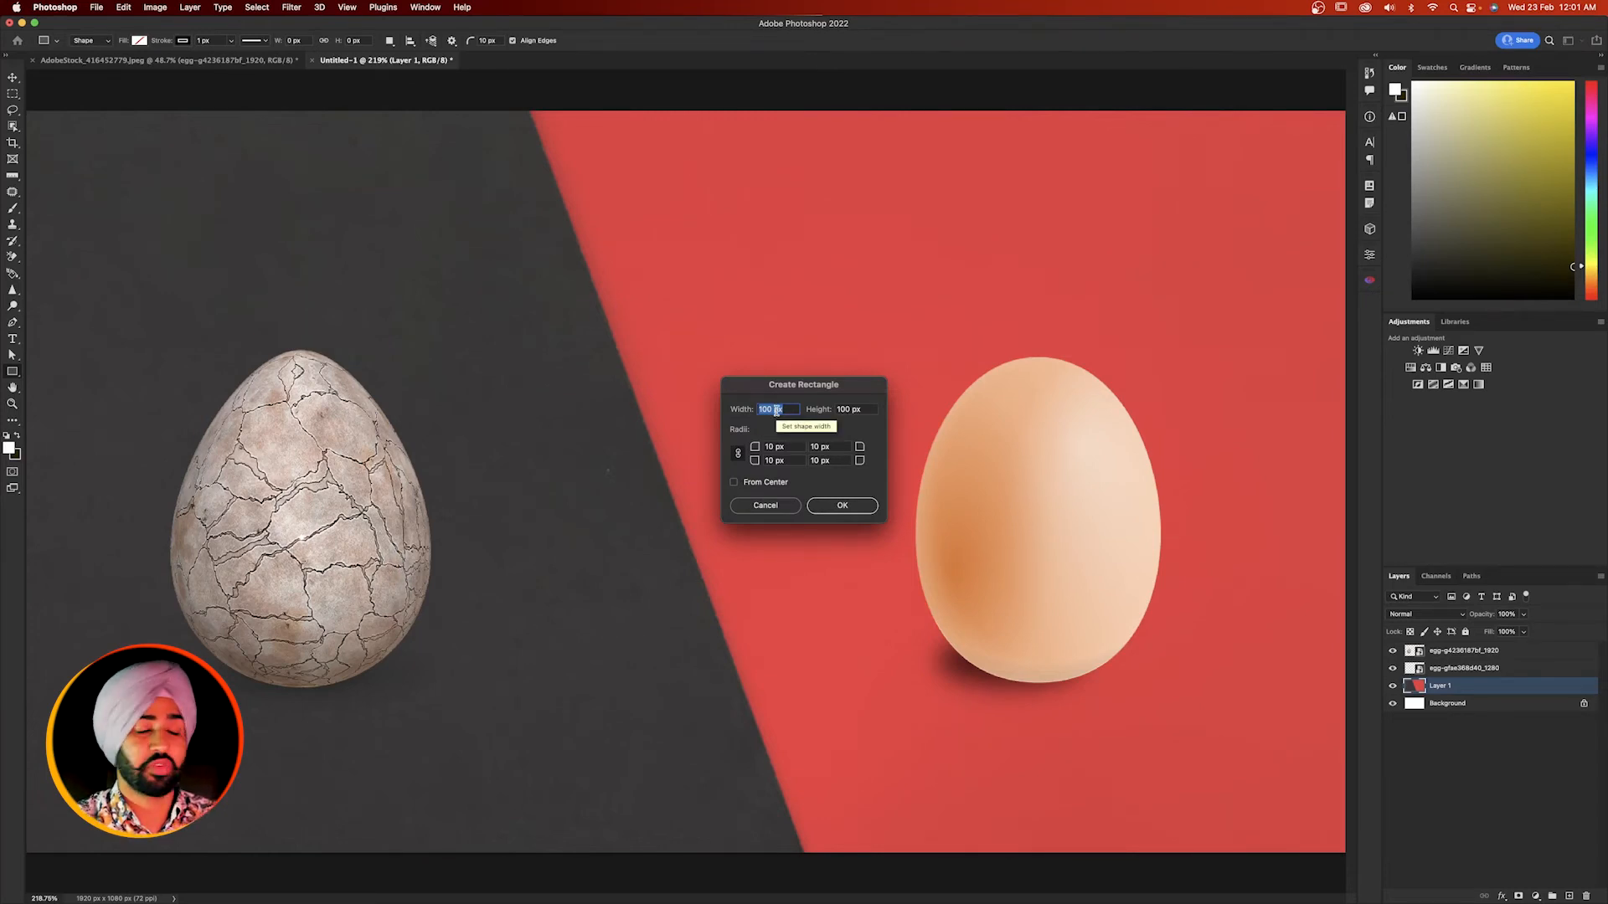
text(703)
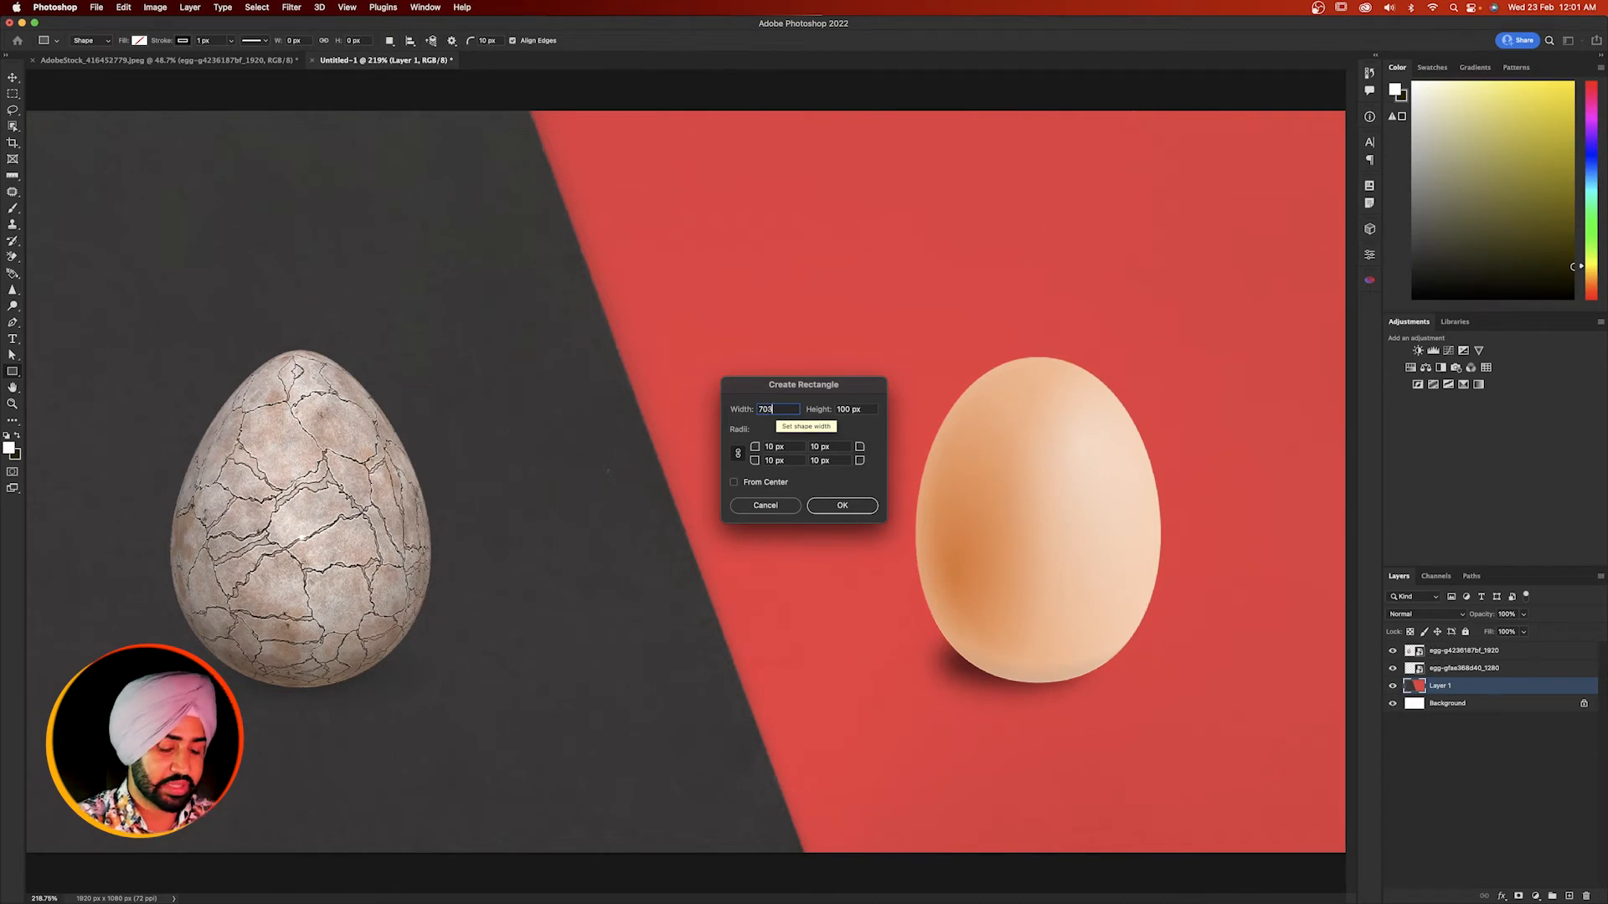
key(Return)
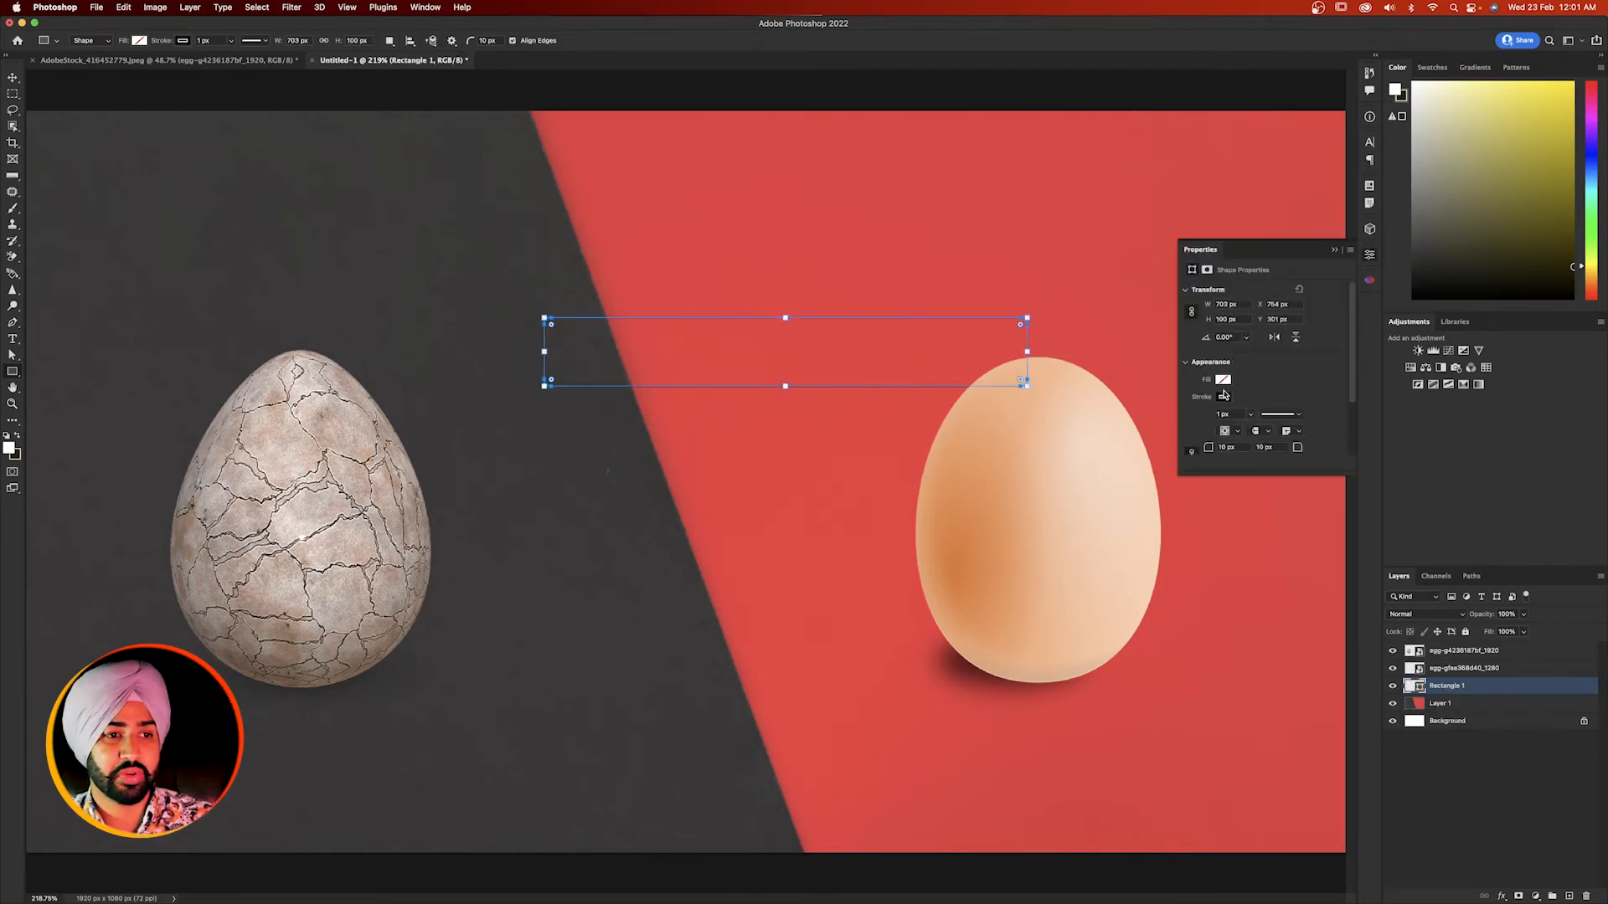
- Fill the rectangle with light orange and remove its stroke
click(1223, 381)
click(1225, 446)
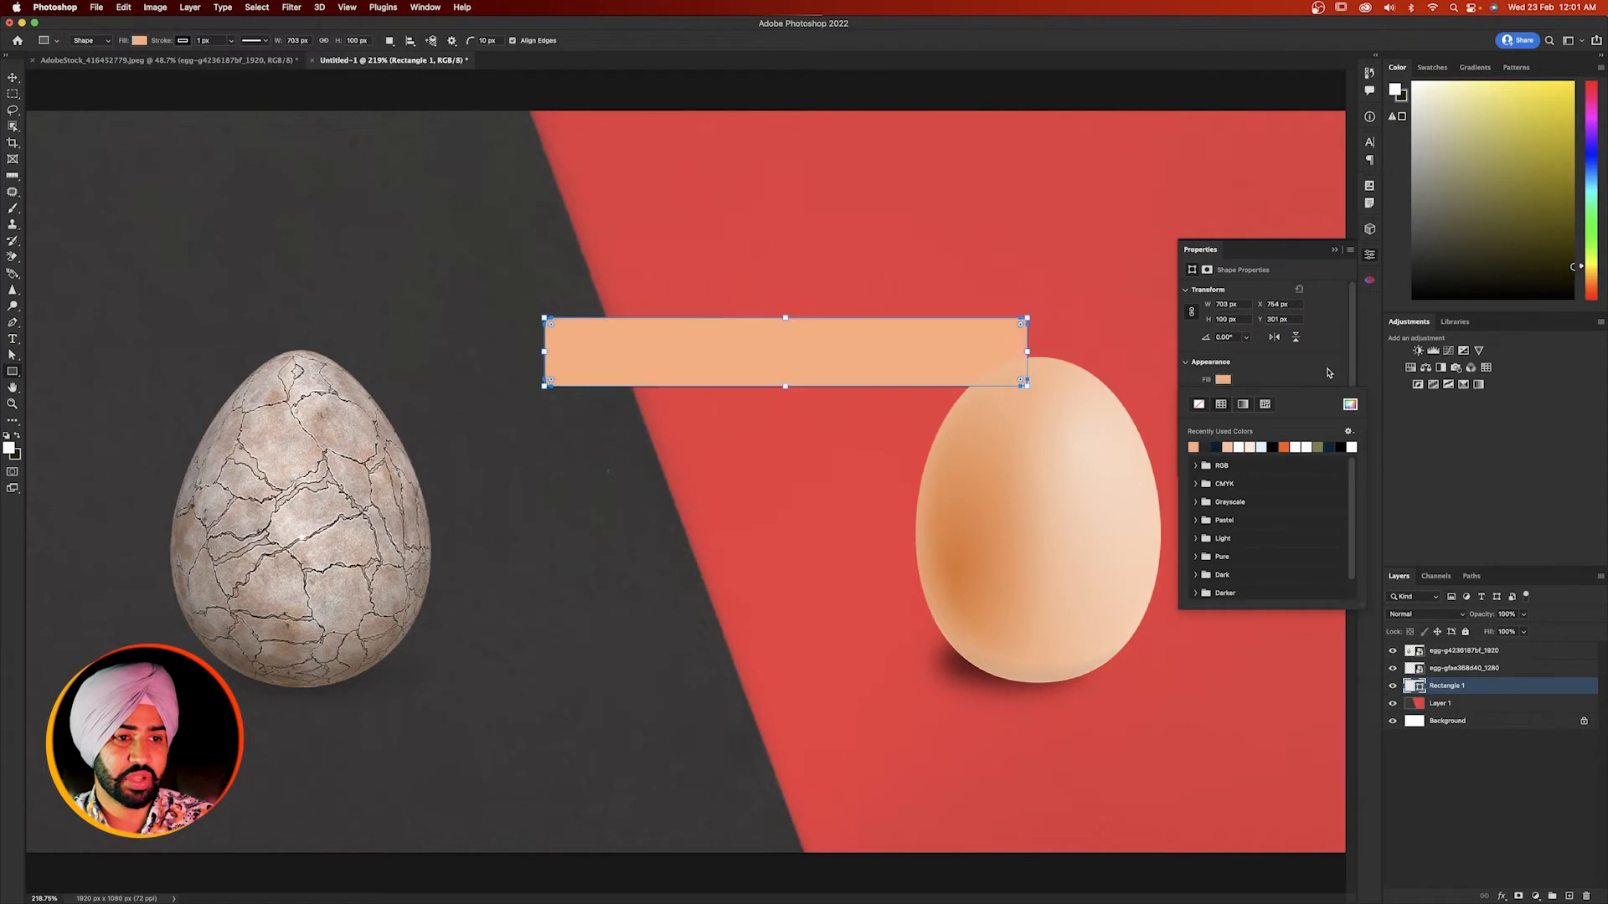
click(1200, 422)
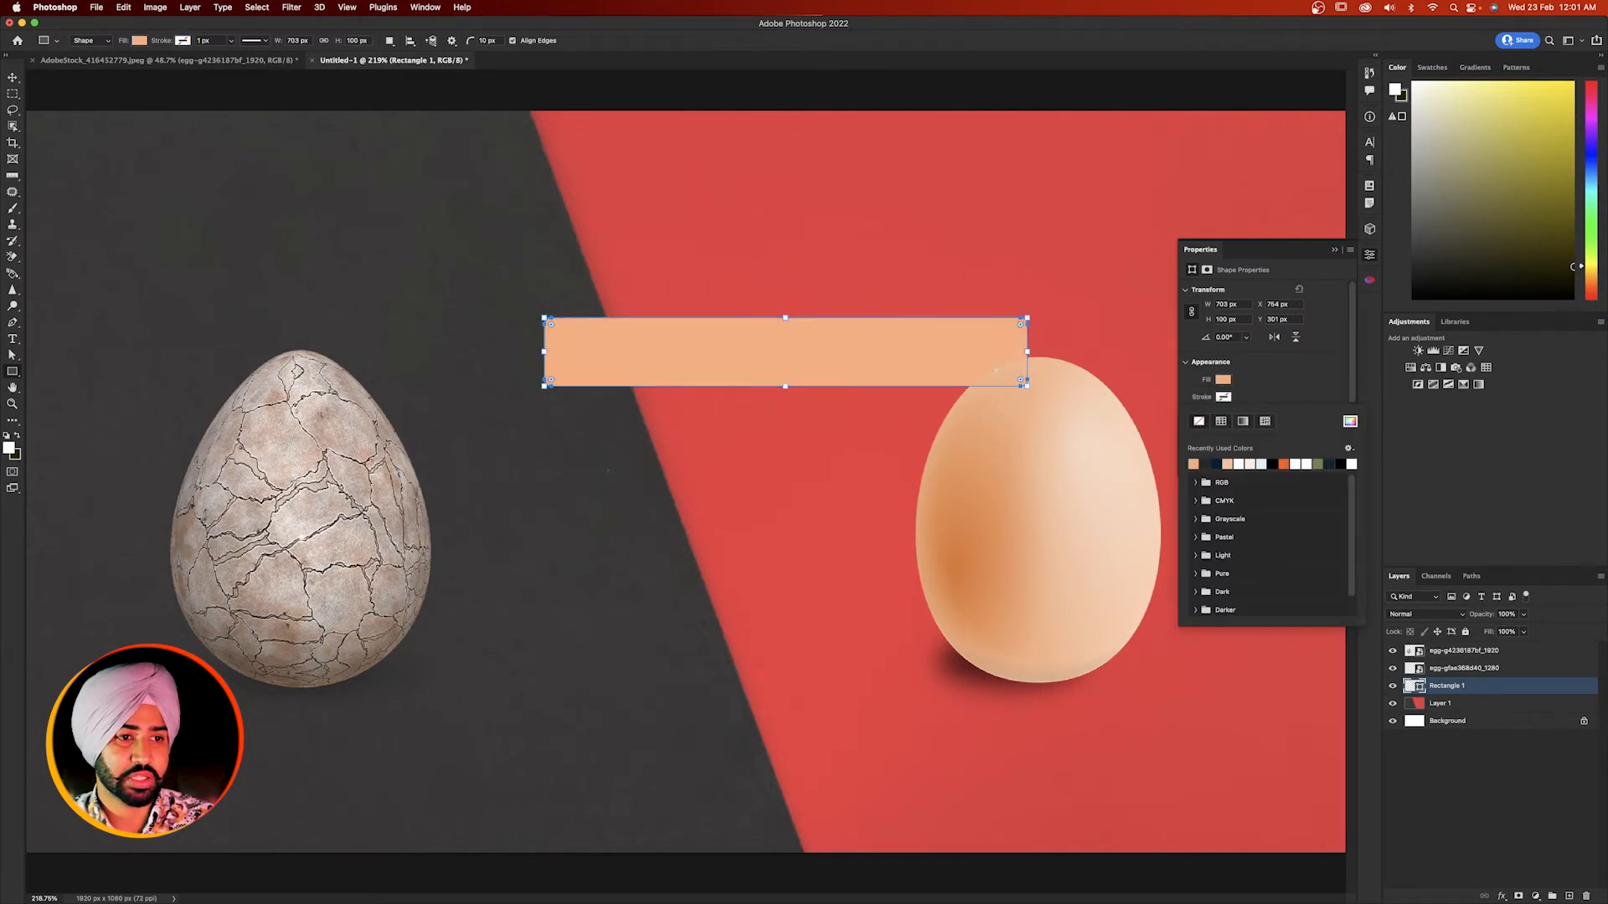
- Move and nudge the rectangle so it spans the gap between the two eggs, and delete it
key(v)
drag(916, 355, 807, 556)
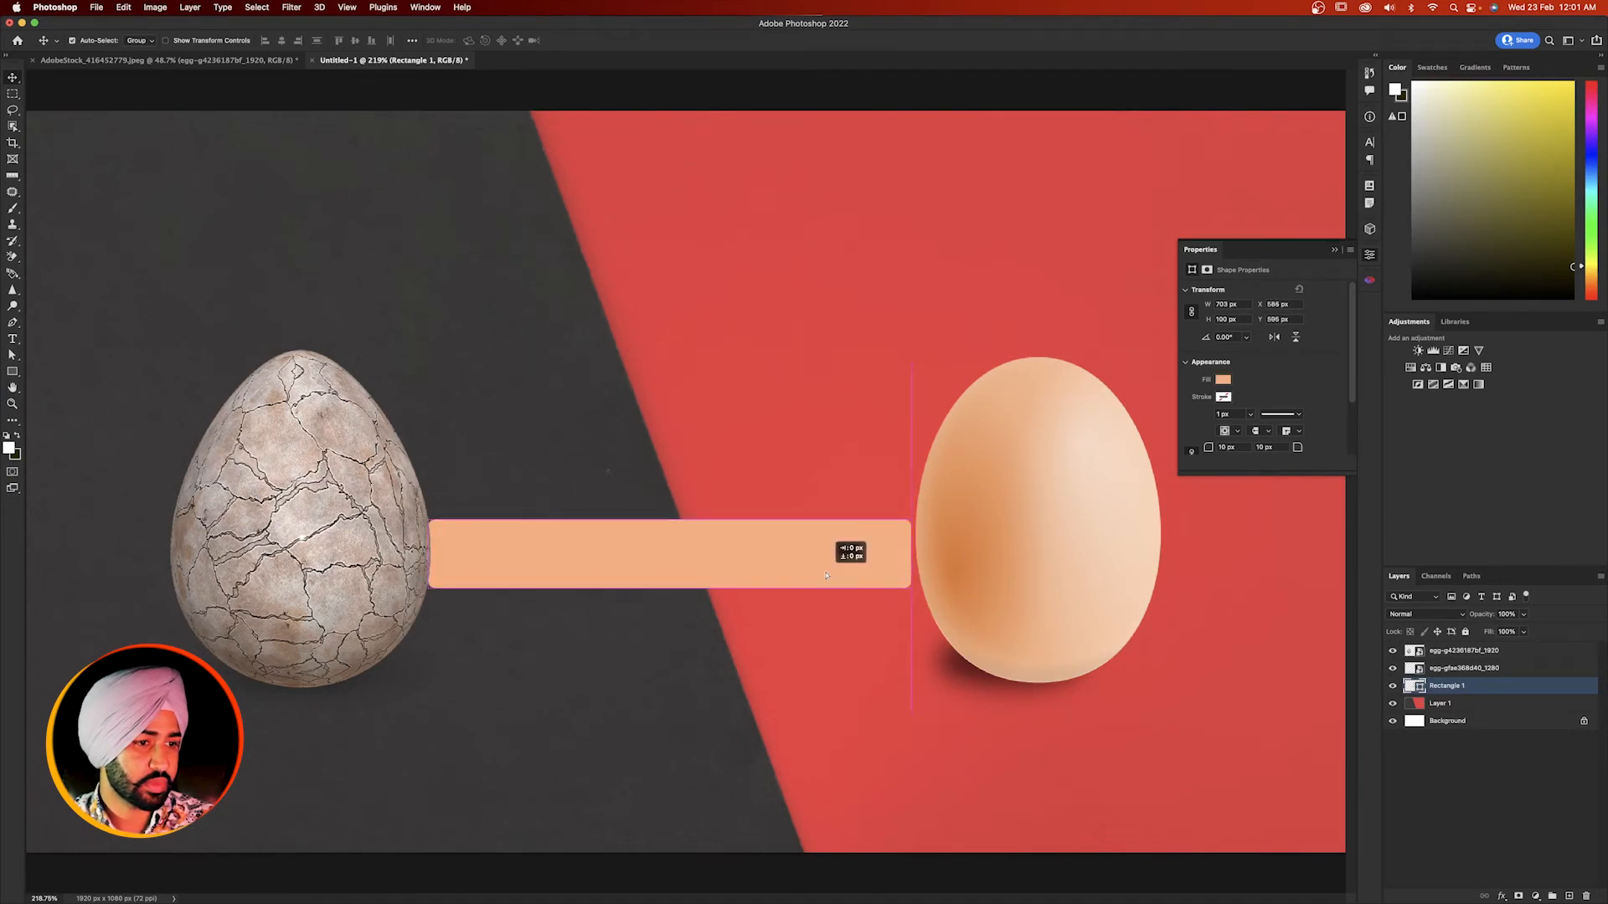
key(Right)
key(Right)
key(Right)
key(Right)
key(Right)
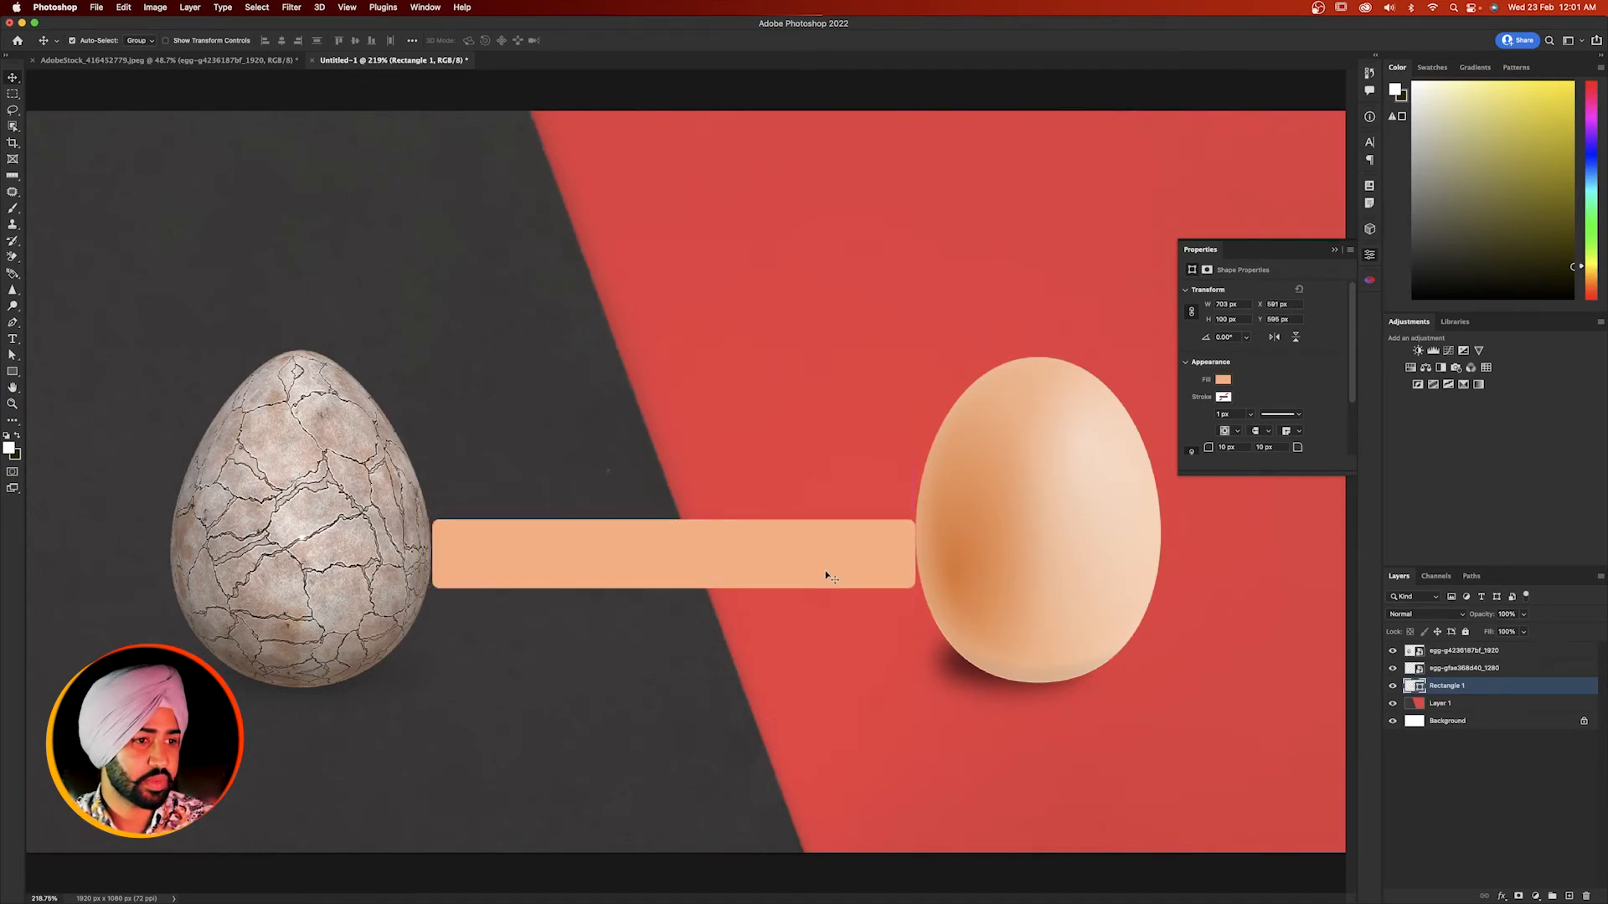
key(Left)
key(Up)
key(Up)
key(Up)
key(Up)
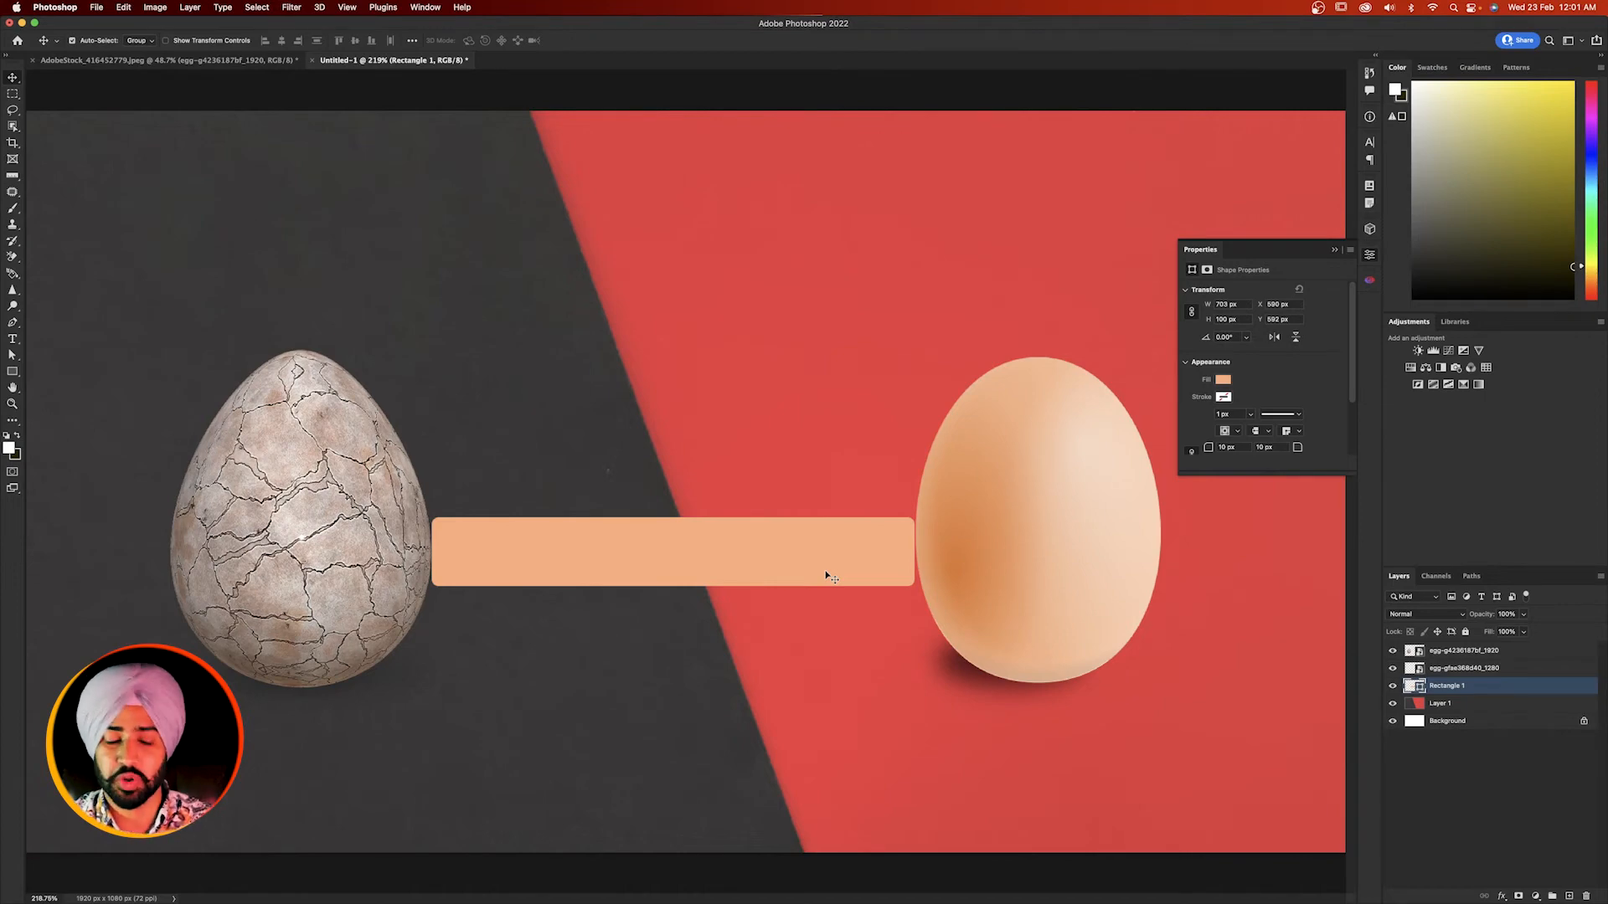
key(Delete)
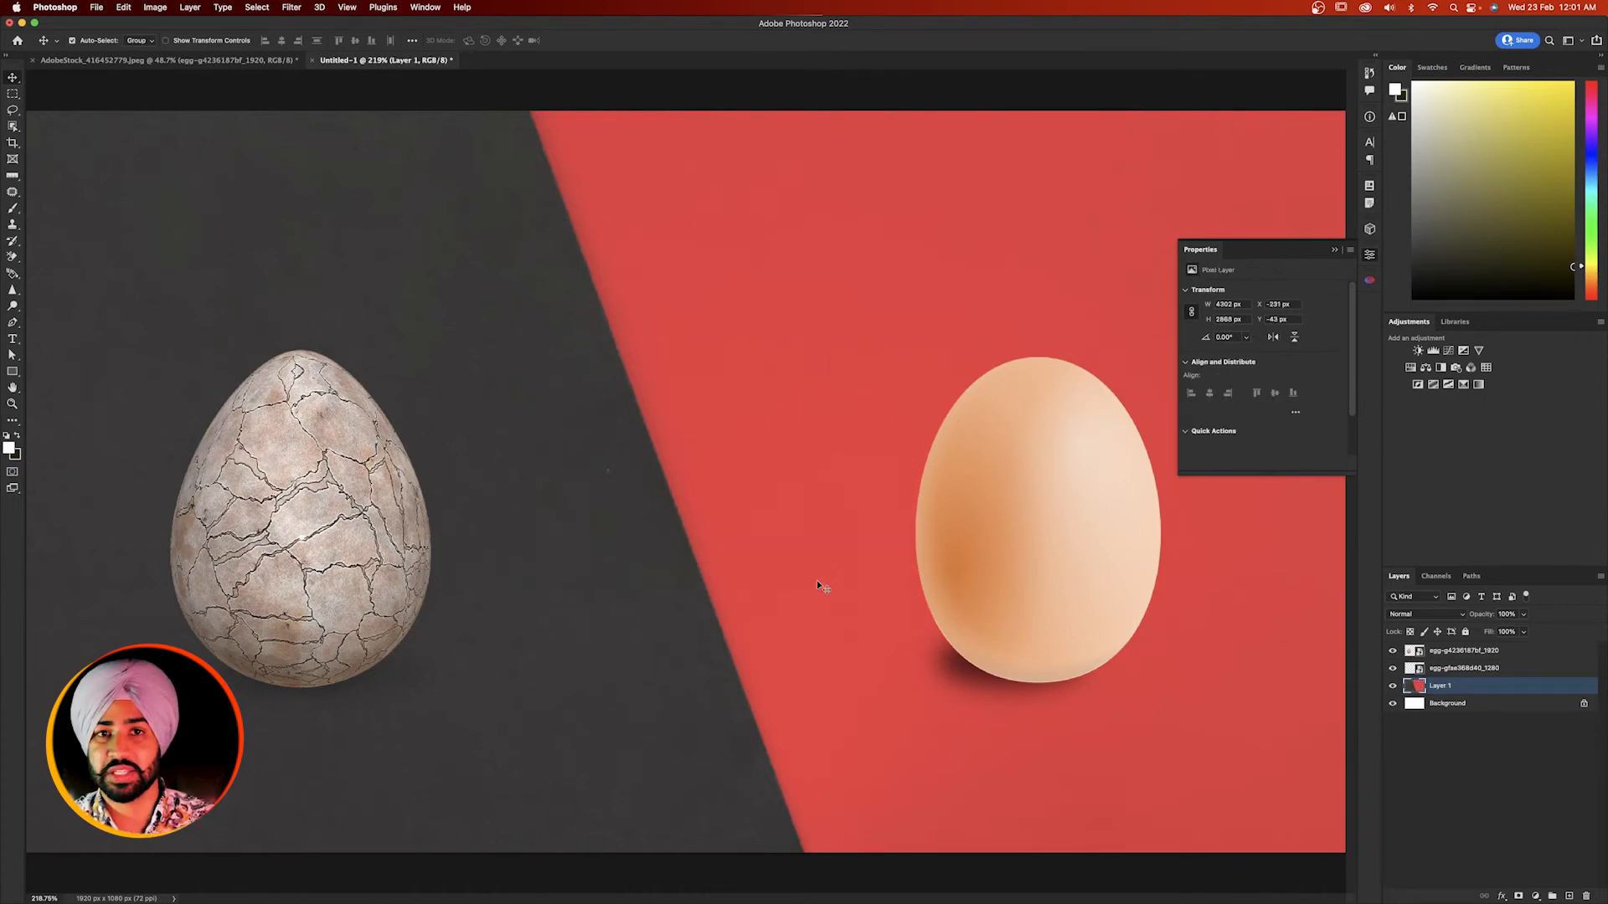
- Draw a 45° ruler line across the cracked egg and straighten its layer to that line
key(i)
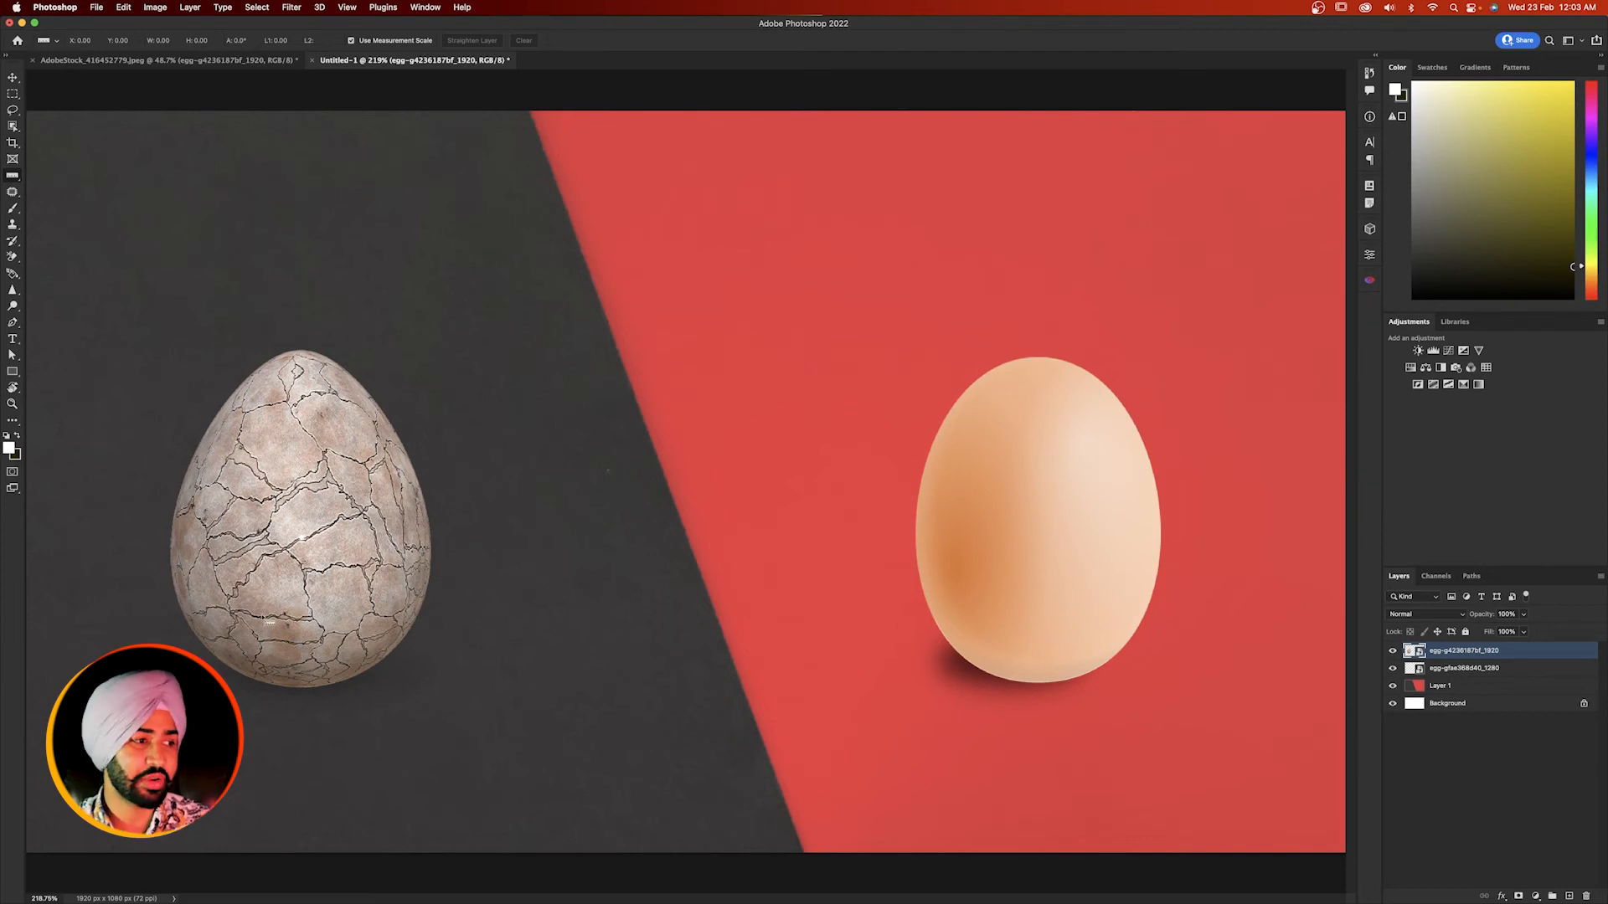
drag(259, 596, 460, 420)
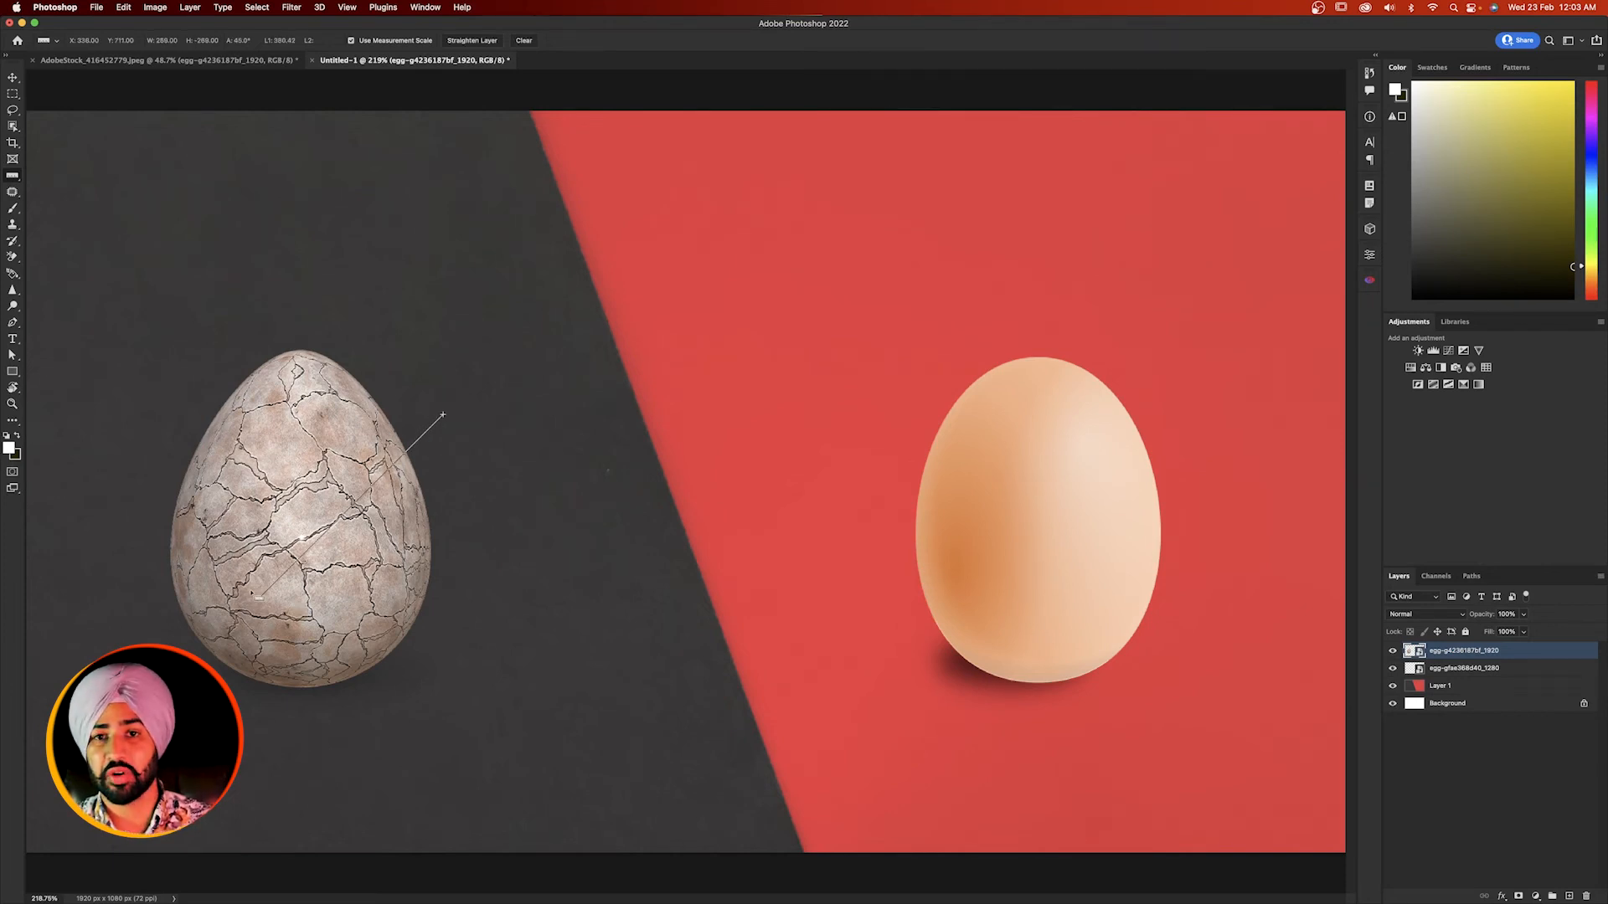
click(460, 42)
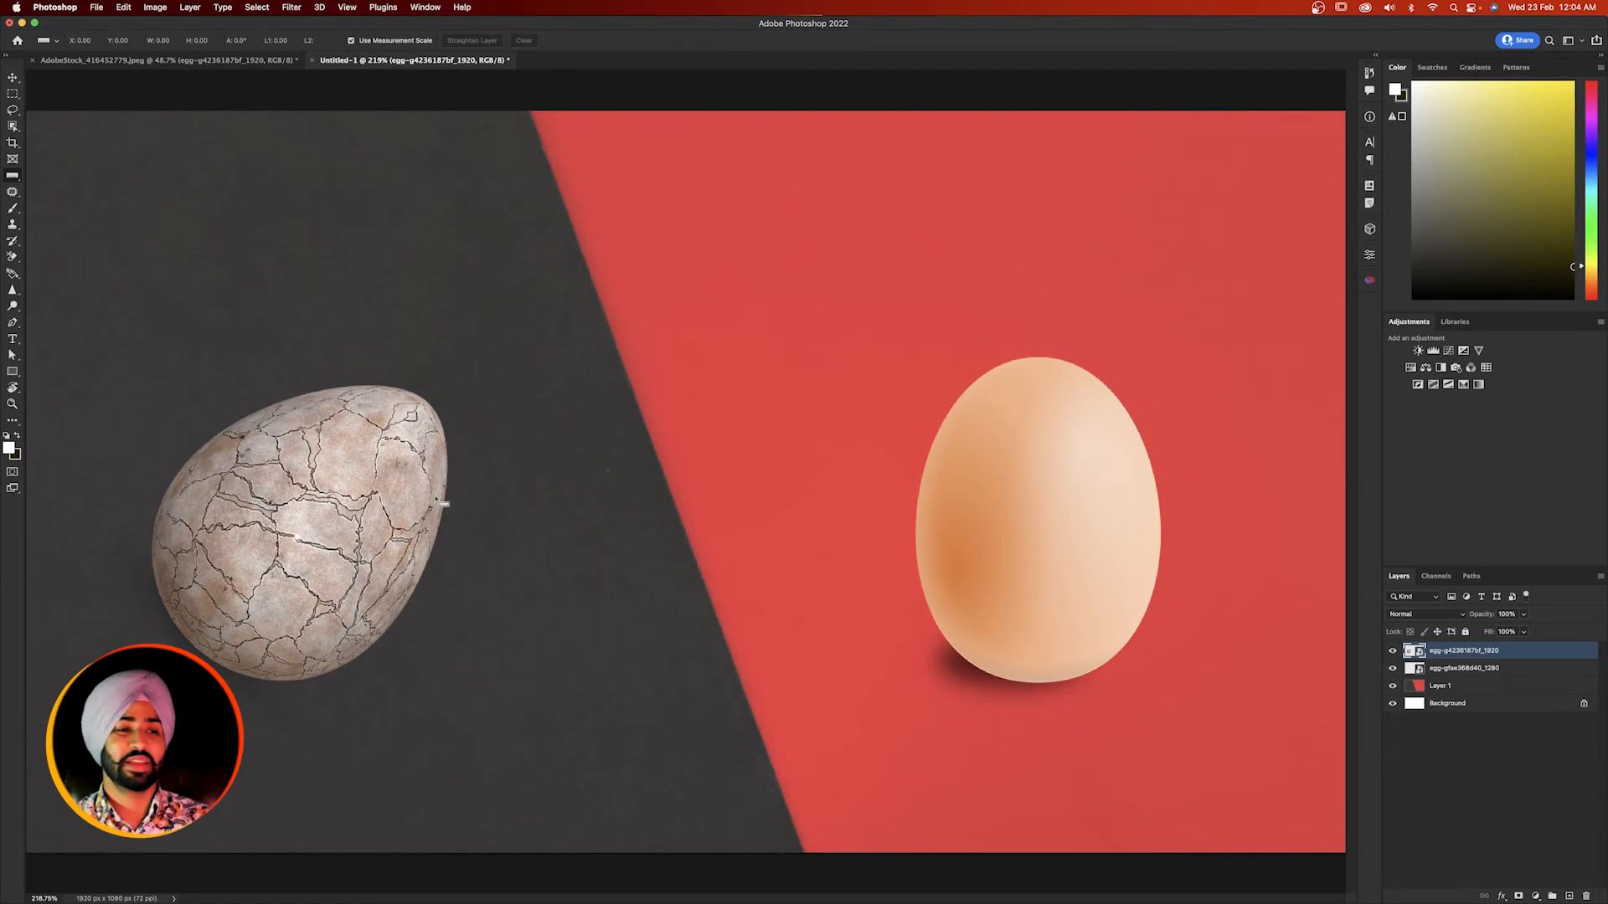
- Select the smooth egg's layer, draw a 135° ruler line across the egg and straighten the layer to it
key(v)
click(1122, 481)
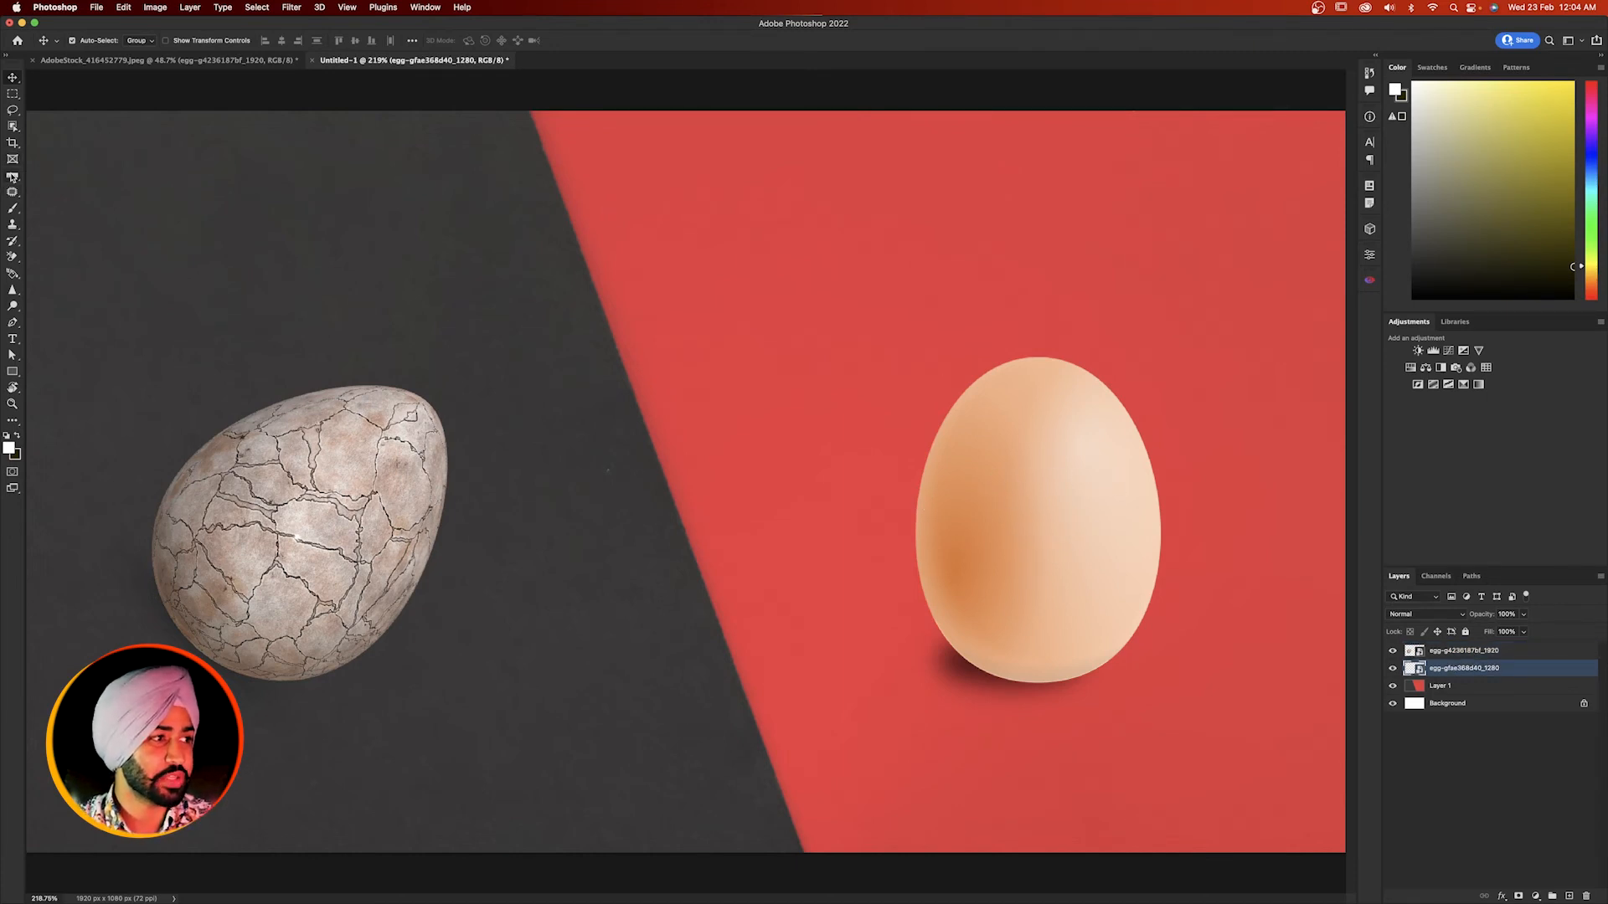
click(12, 175)
drag(1100, 599, 1026, 507)
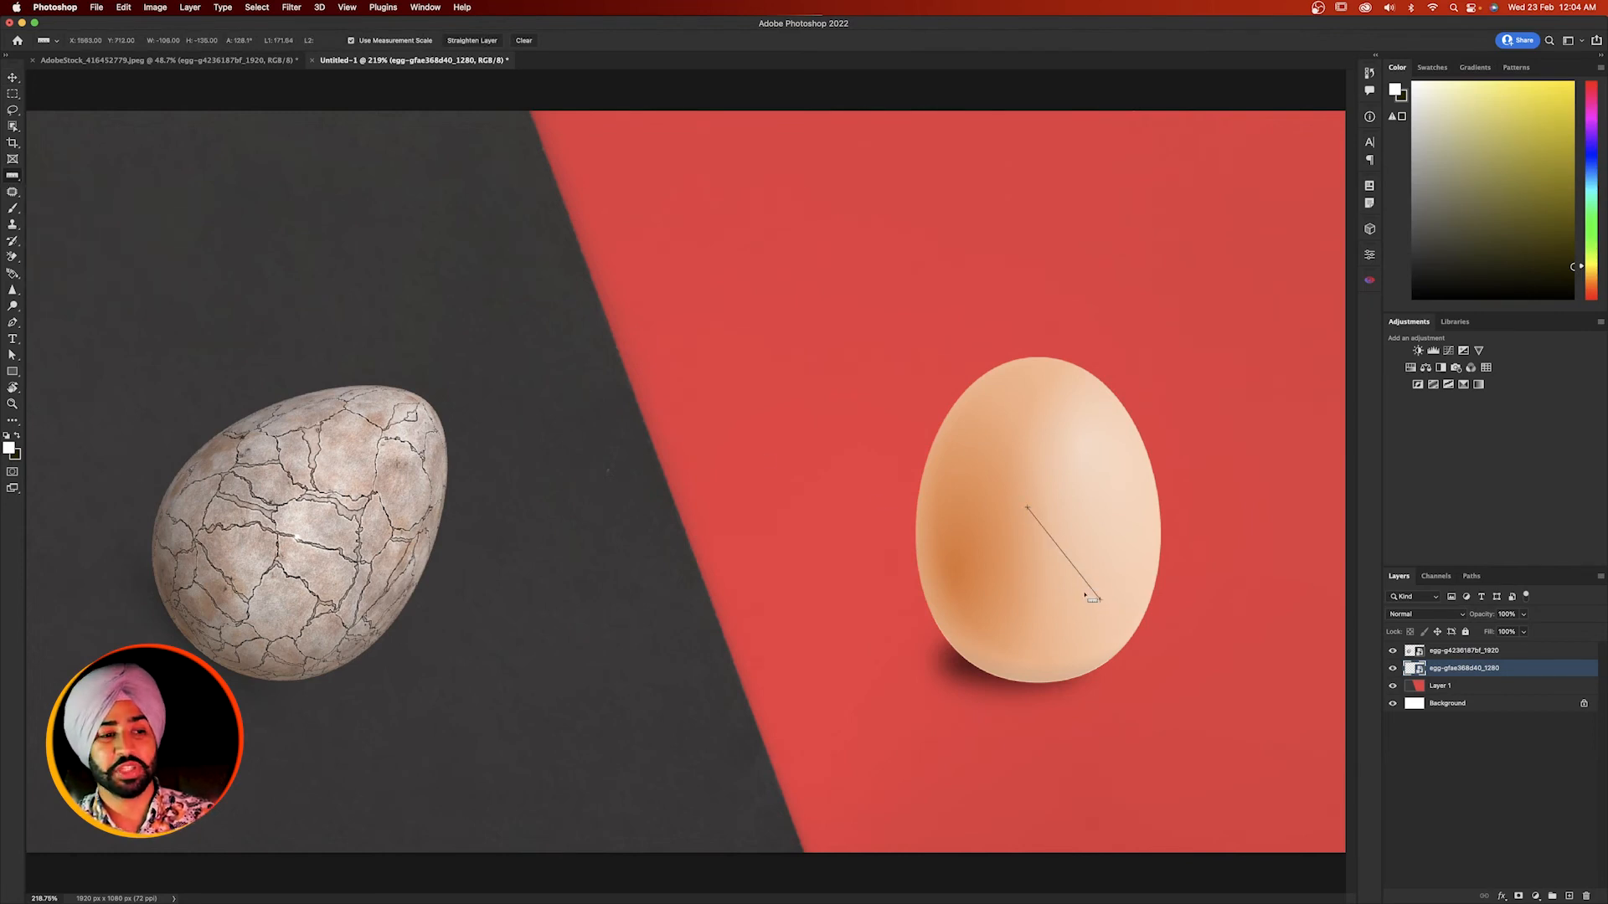
drag(1082, 593, 925, 437)
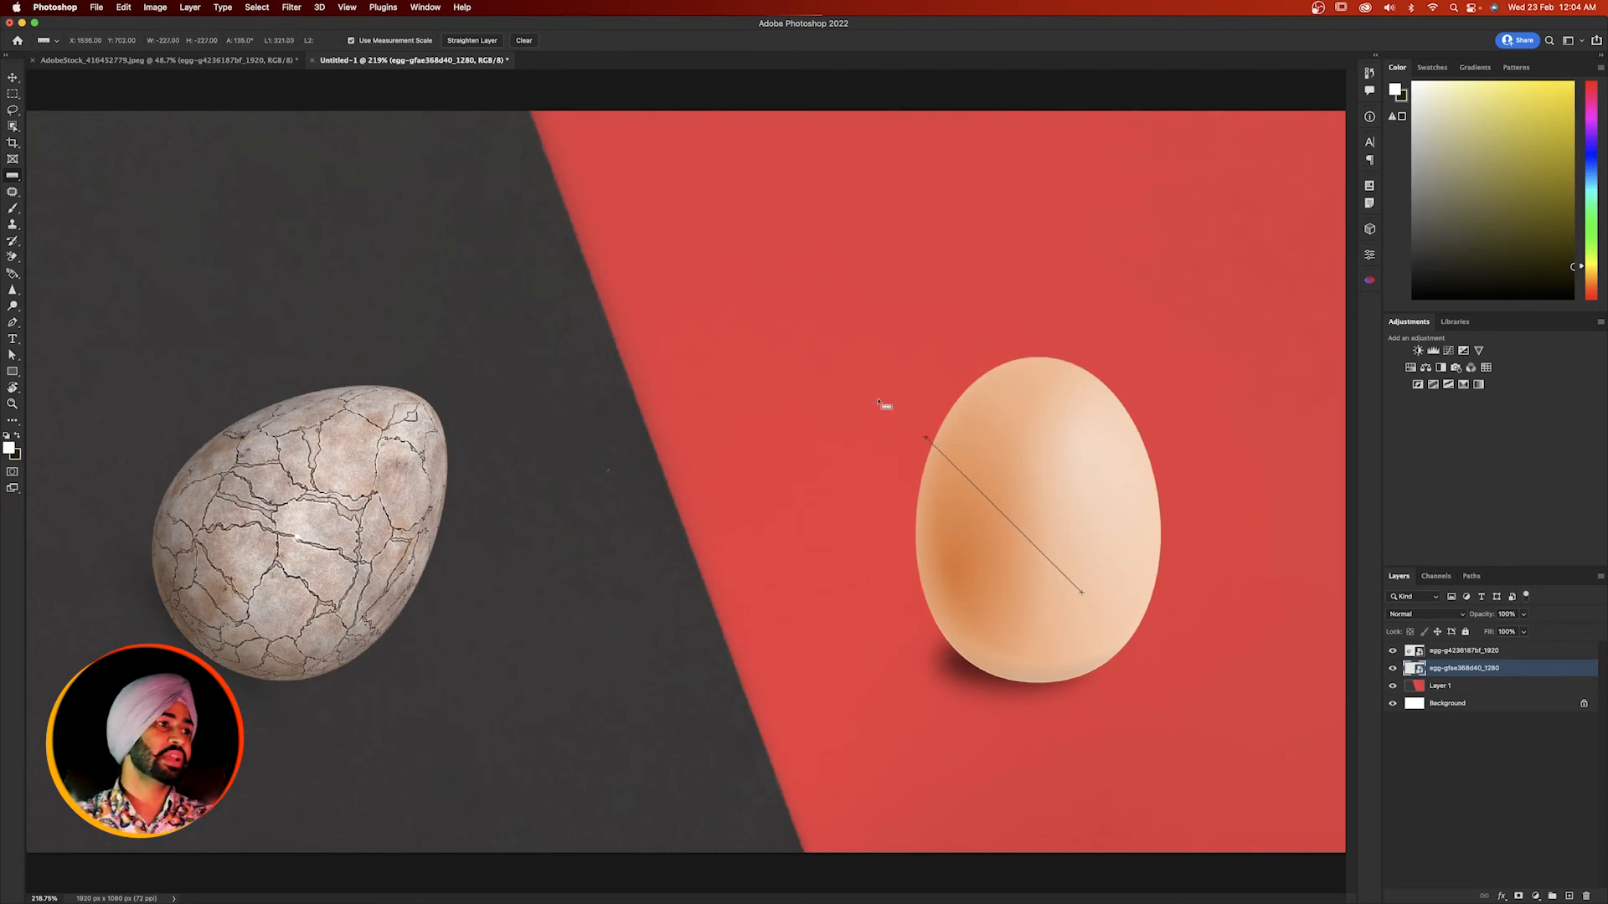
click(466, 42)
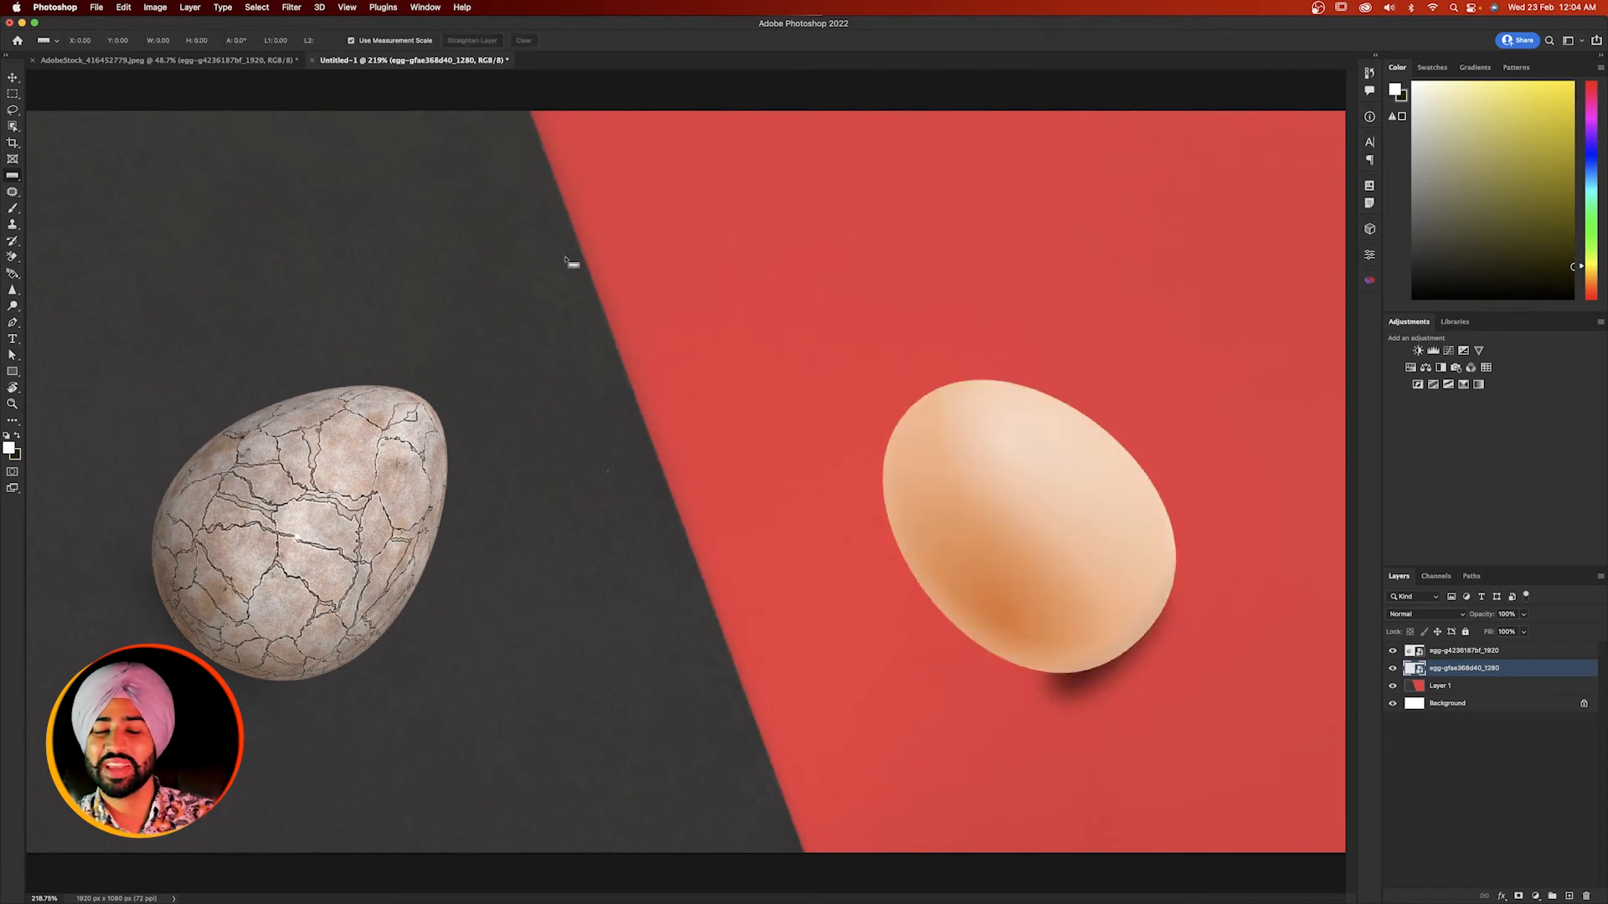